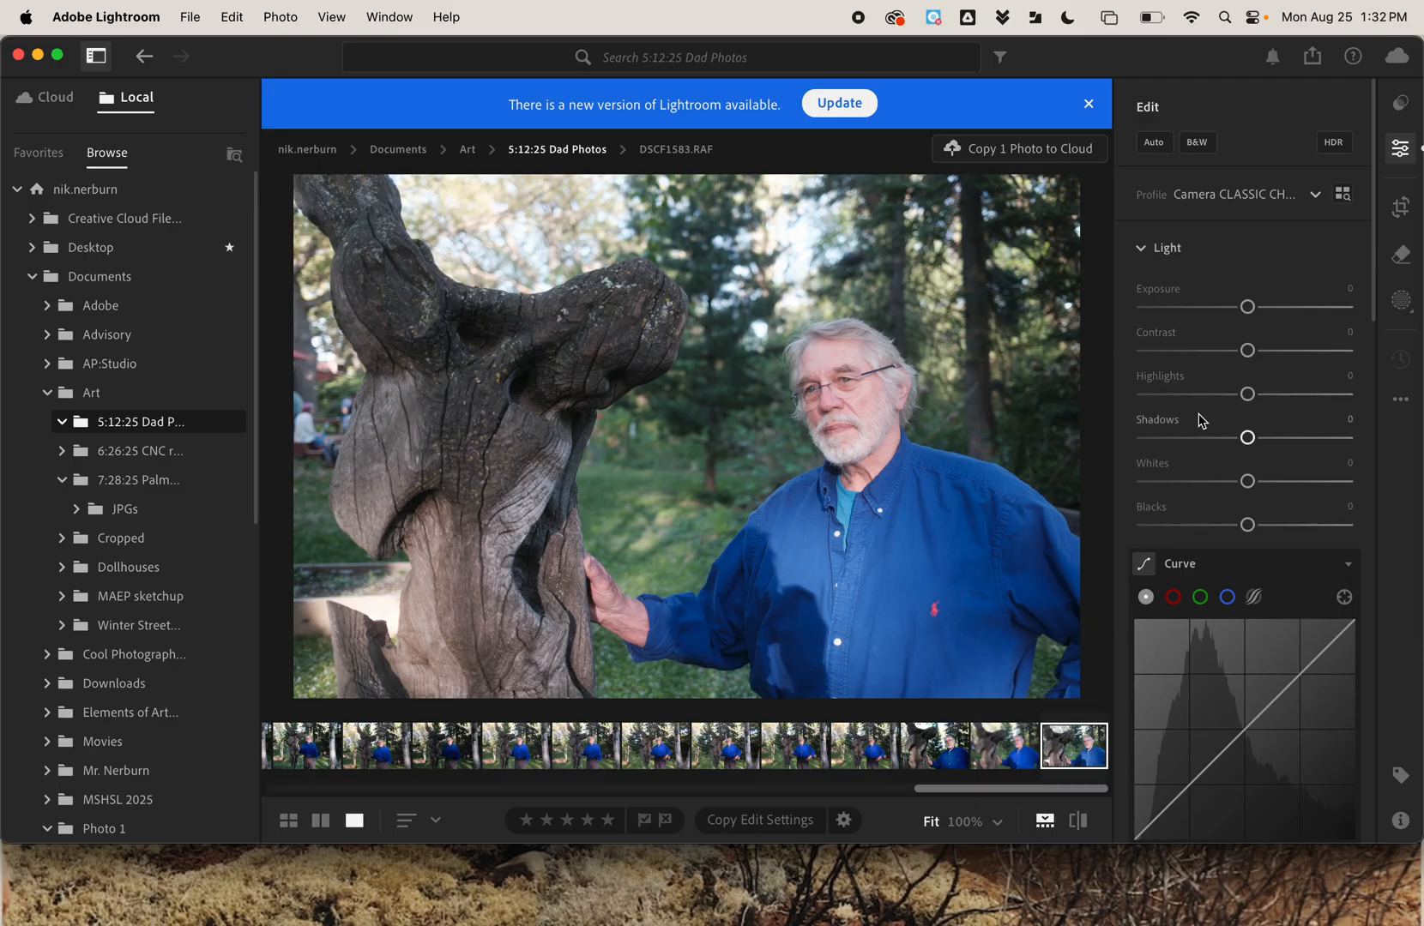
Create a new brush mask on the portrait photo and set the brush size to 23.
scroll(1198, 417, "down", 15)
scroll(1201, 421, "up", 15)
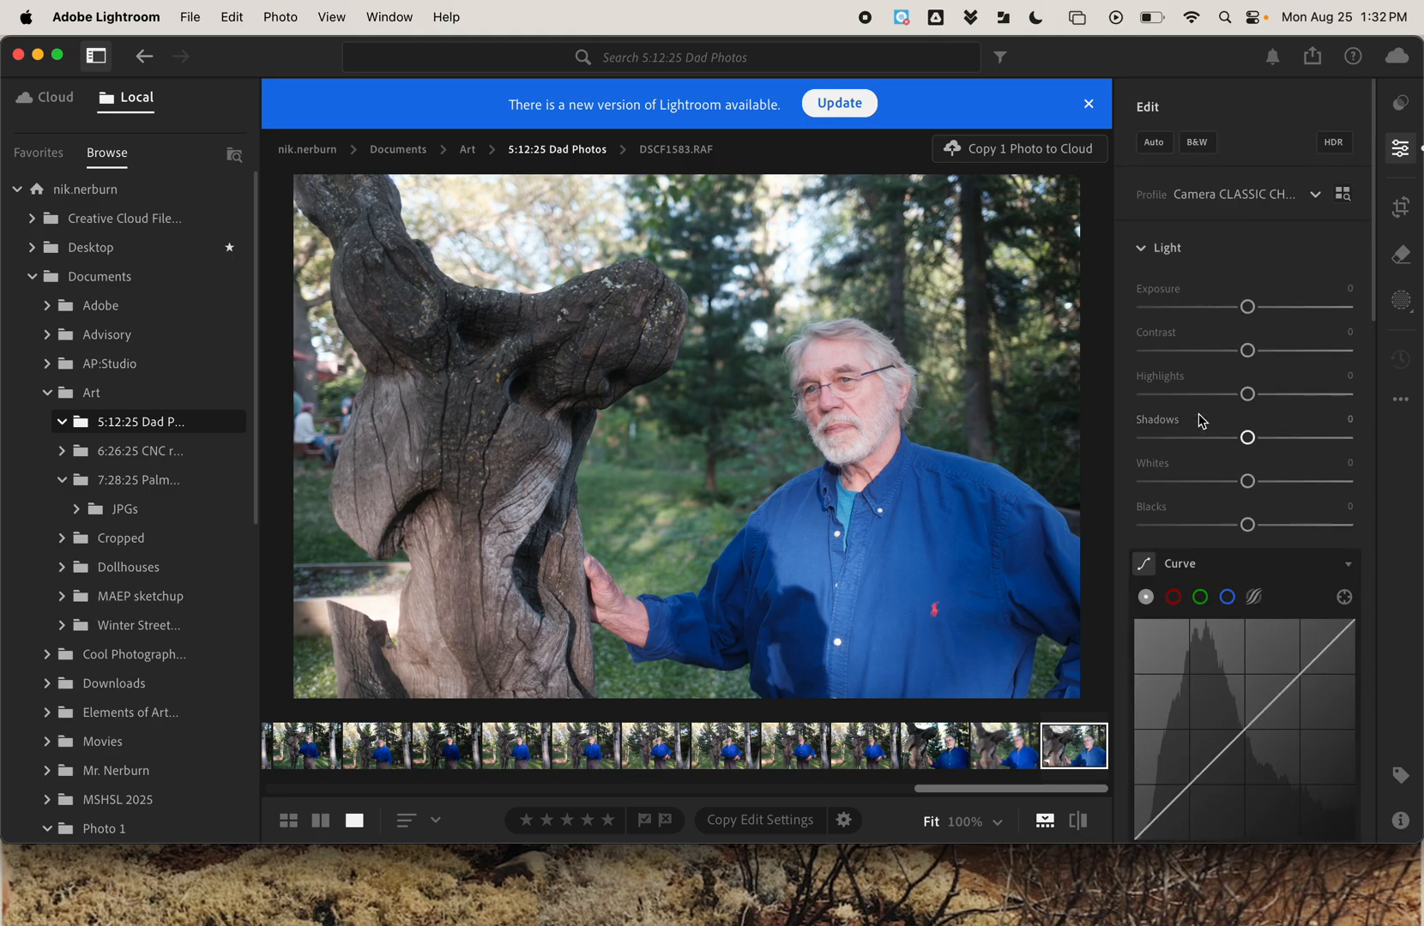
scroll(1198, 419, "down", 2)
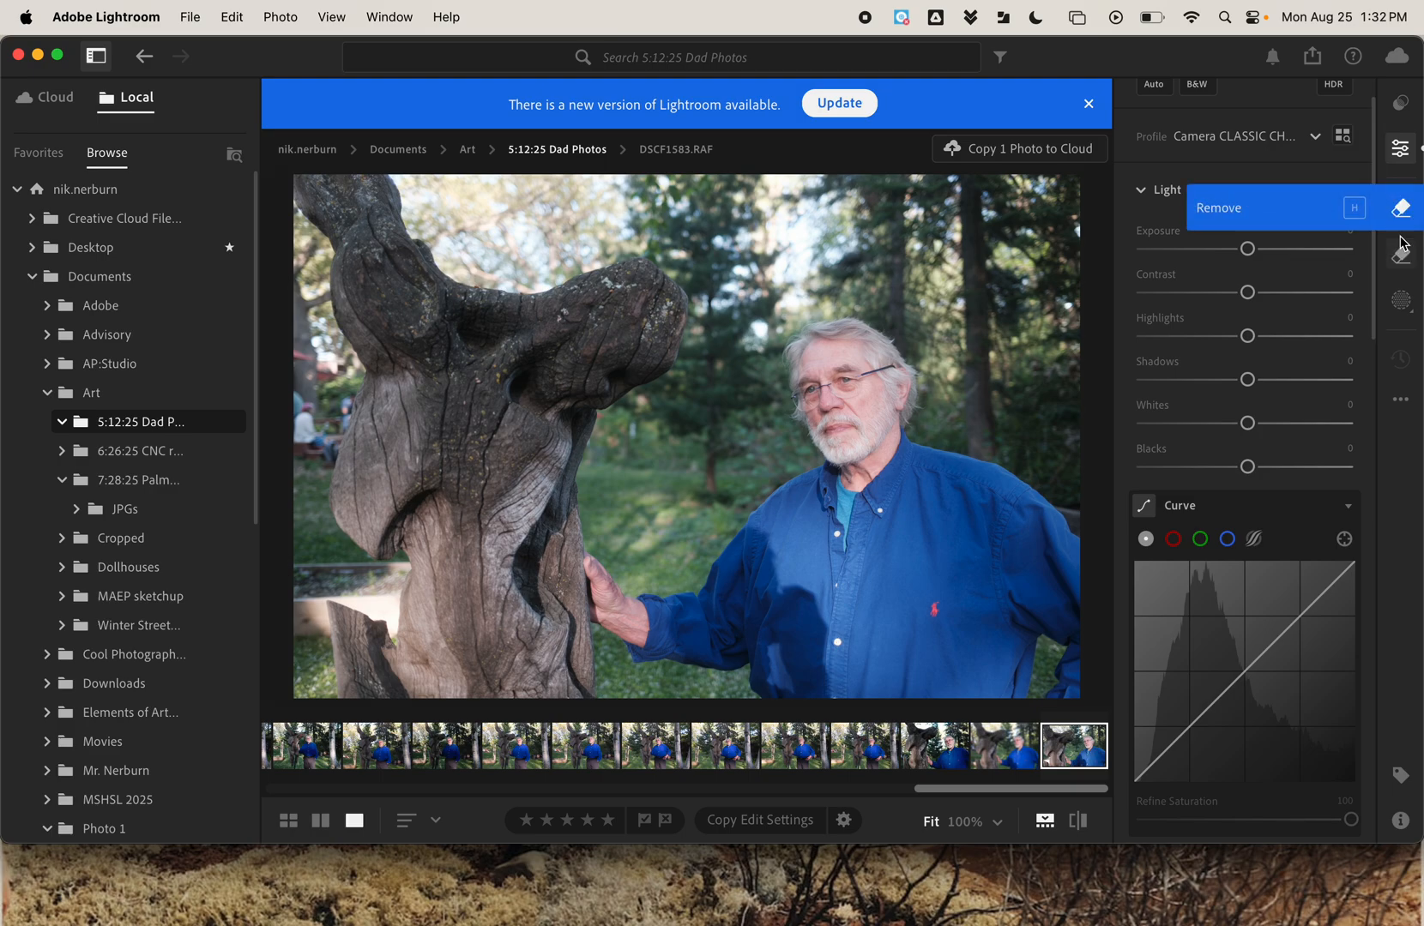
left_click(1401, 301)
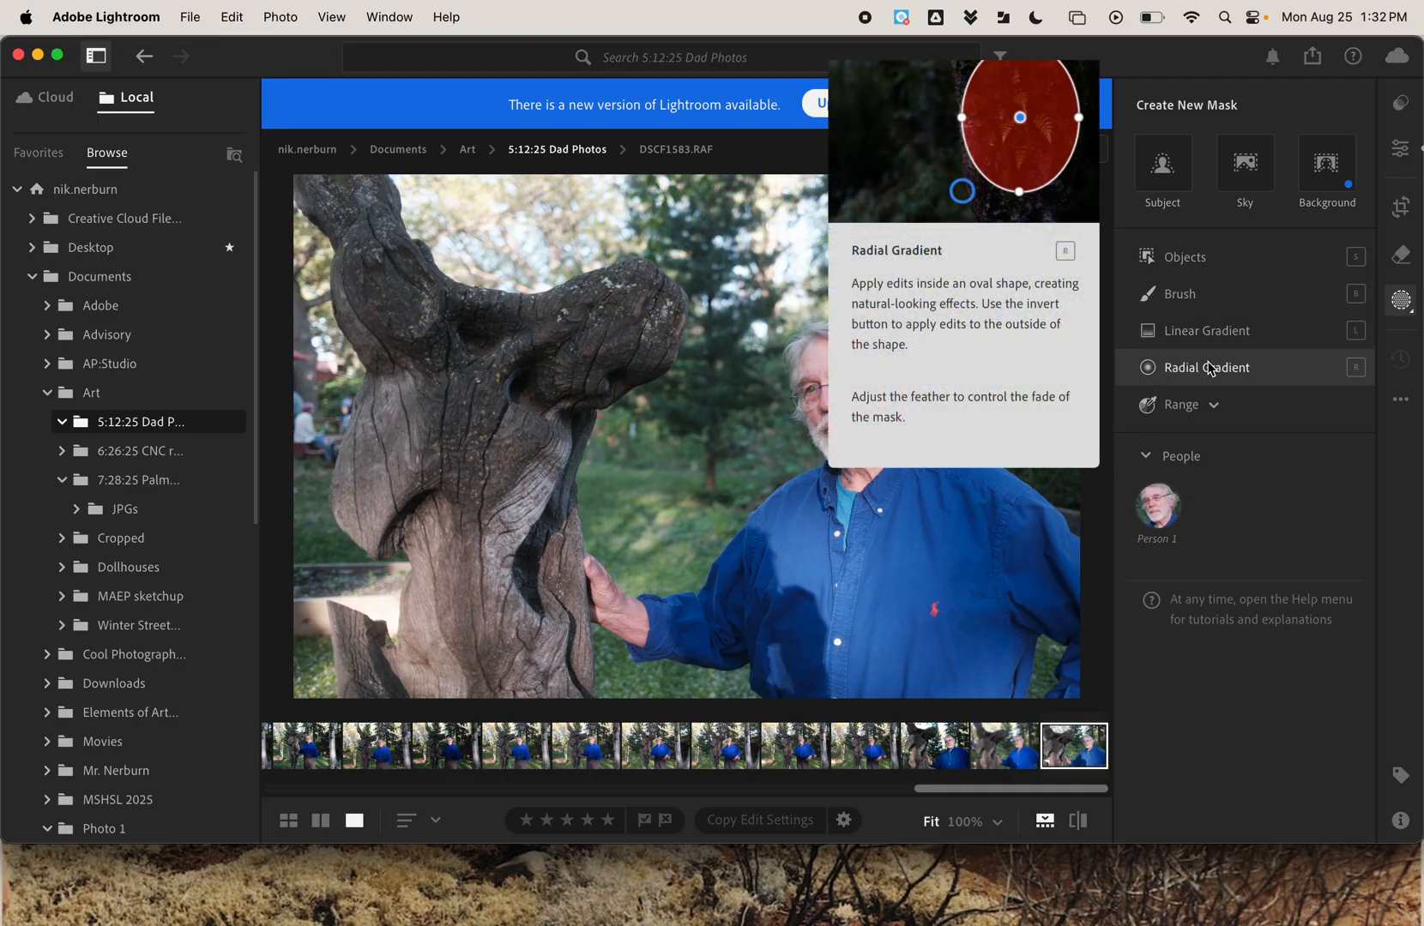
left_click(1198, 302)
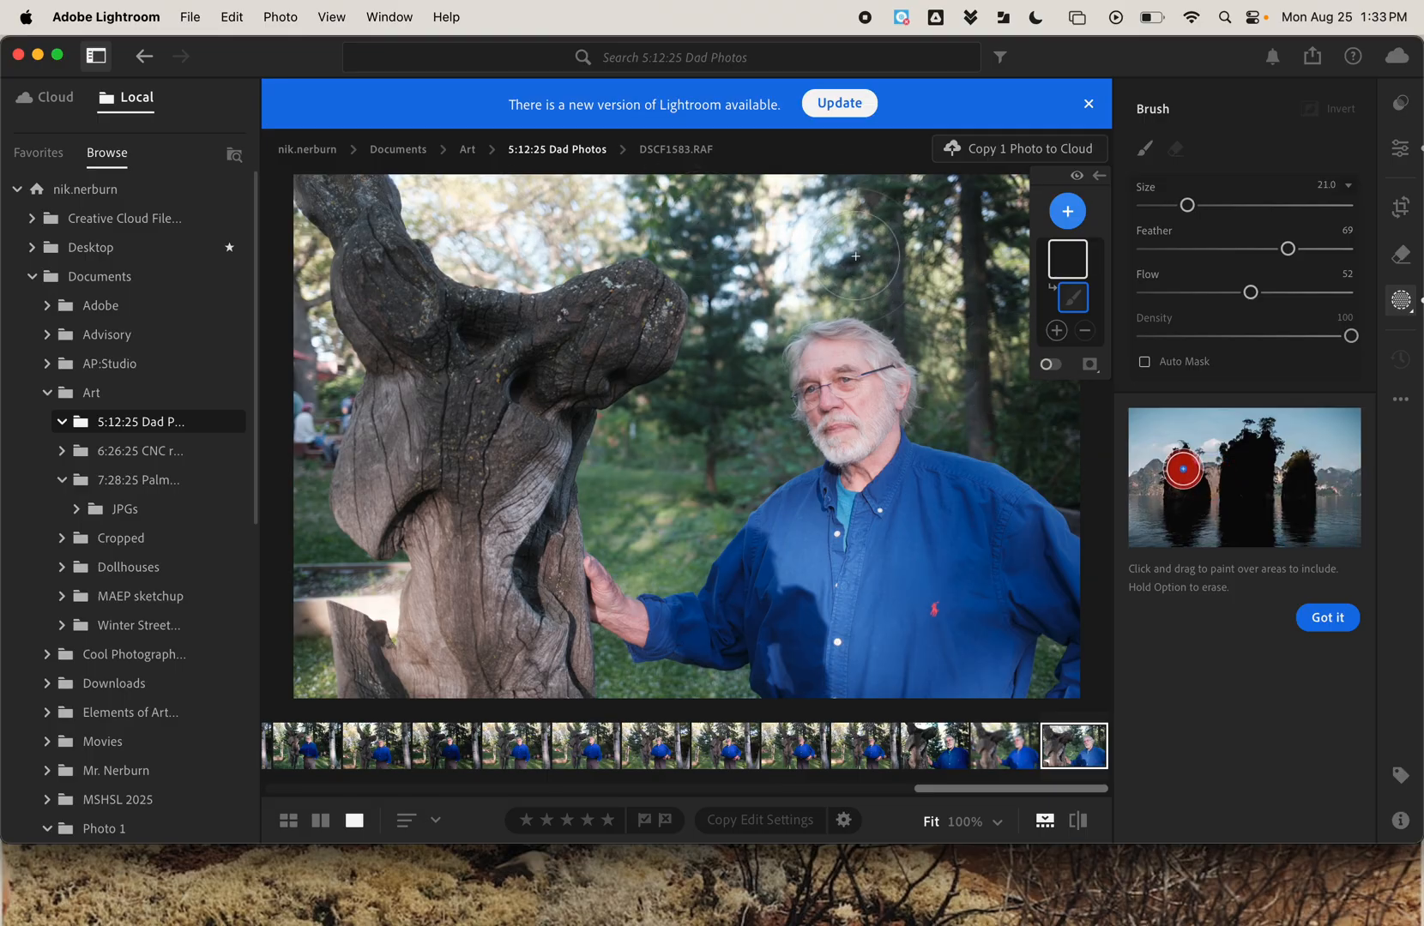
key("bracketright")
key("bracketright")
key("bracketright")
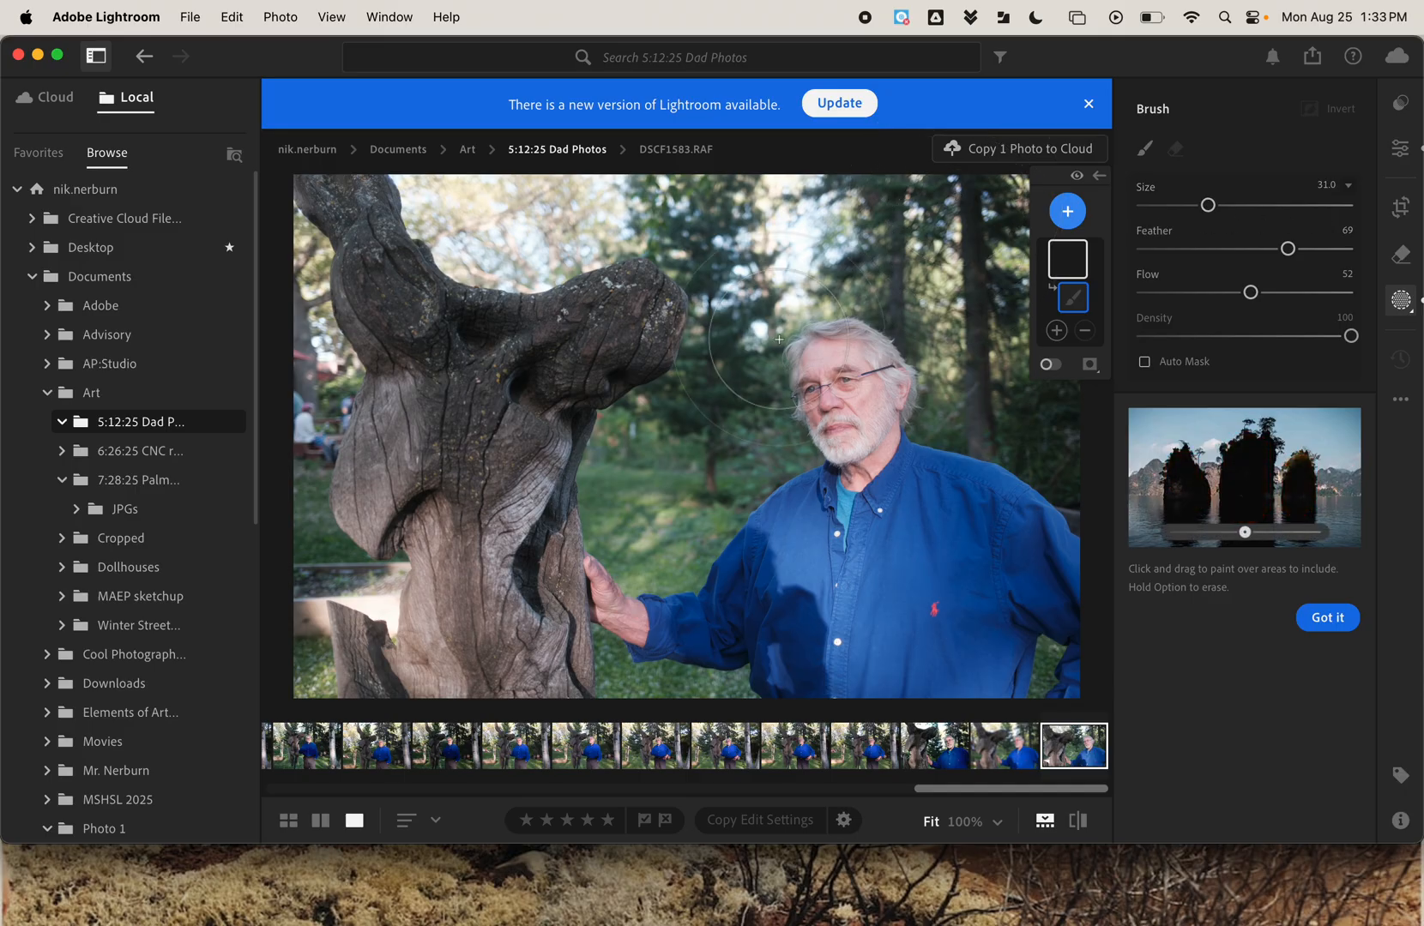
scroll(779, 339, "down", 3)
scroll(779, 340, "up", 1)
scroll(779, 339, "down", 1)
scroll(779, 339, "up", 4)
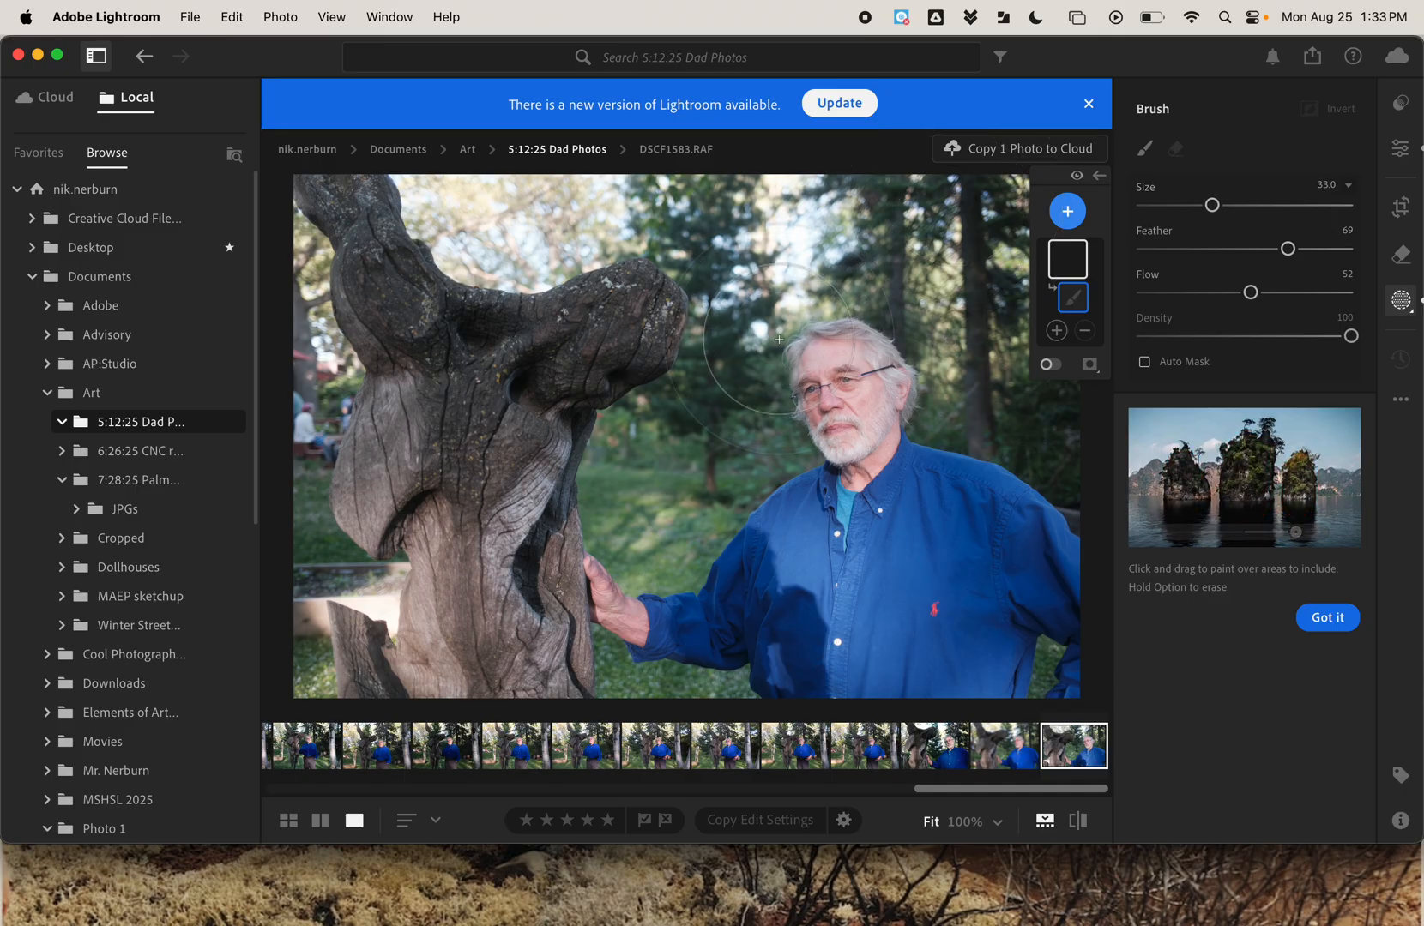
mouse_move(1213, 205)
left_mouse_down()
mouse_move(1259, 205)
mouse_move(1236, 204)
left_mouse_up()
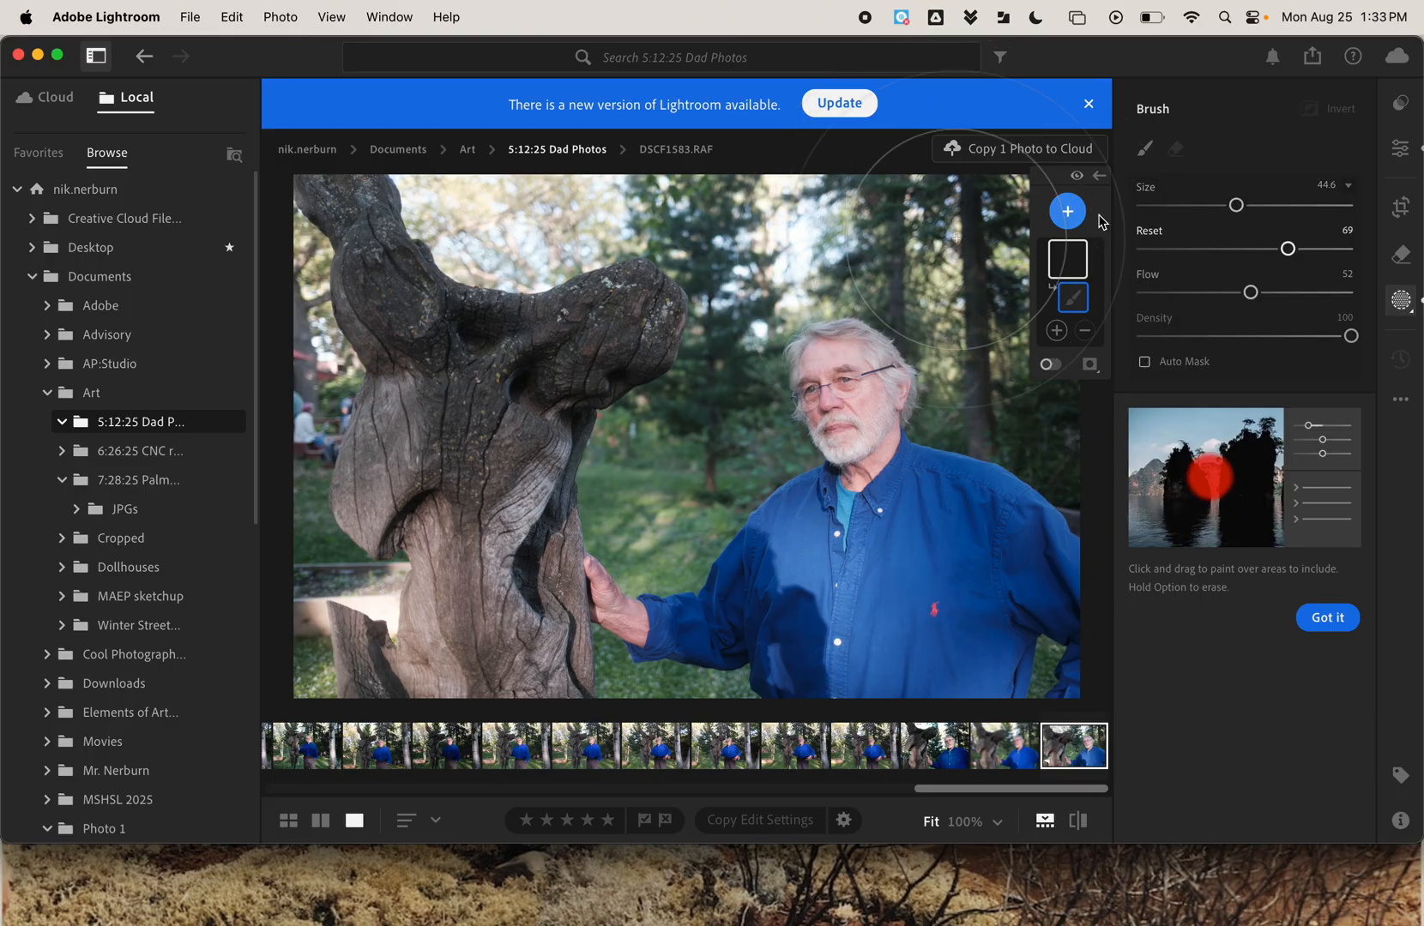
scroll(838, 259, "down", 4)
scroll(838, 259, "down", 3)
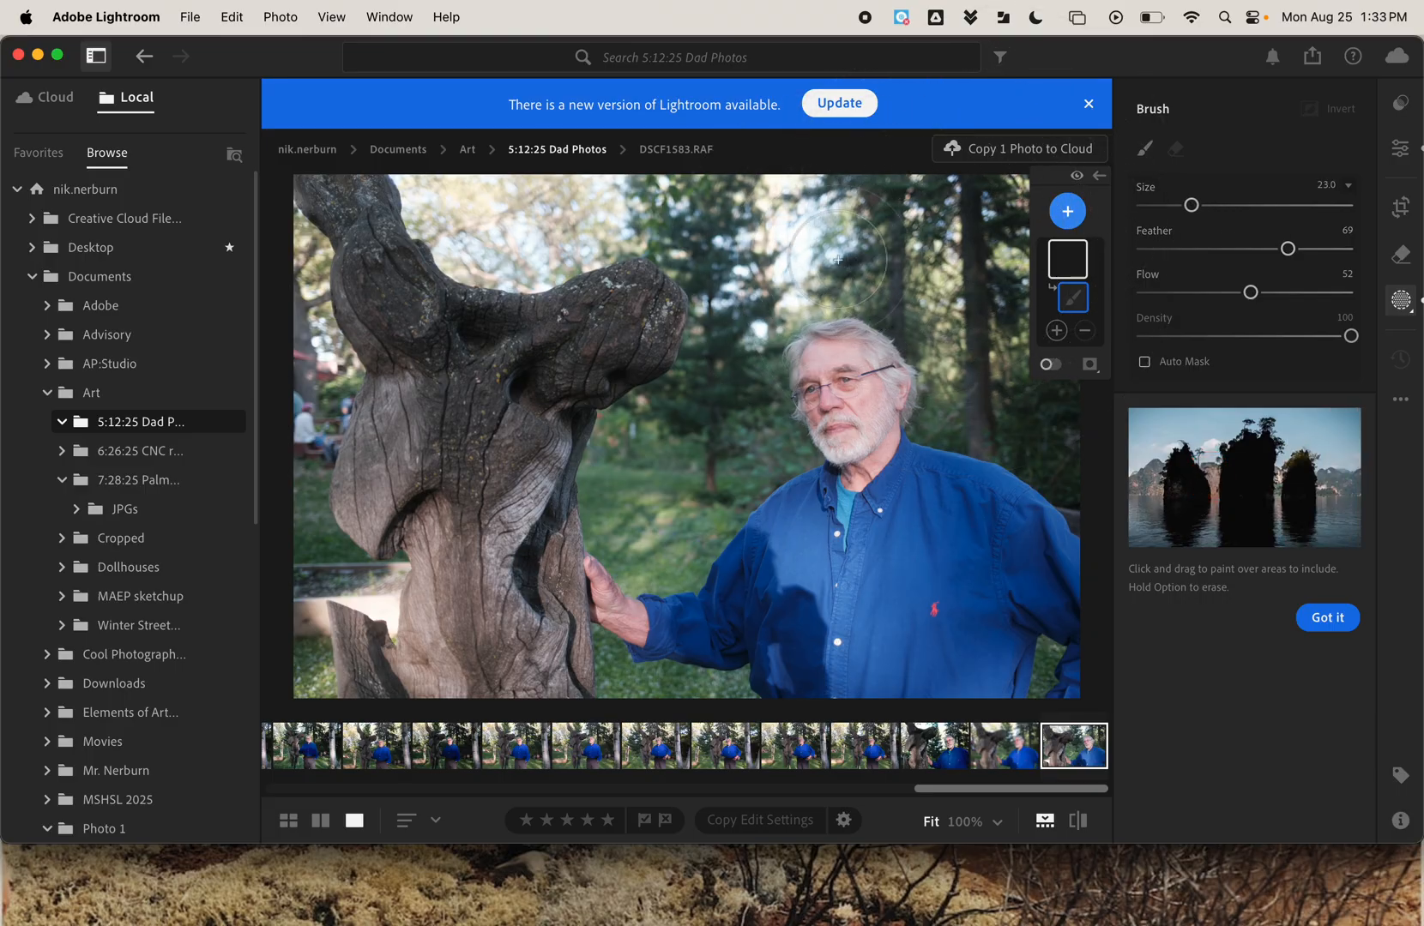
Paint the mask over the background trees and grass around the man and the wooden sculpture, toggling the overlay to check coverage.
left_click(739, 259)
mouse_move(739, 259)
left_mouse_down()
mouse_move(694, 229)
mouse_move(466, 232)
mouse_move(418, 206)
mouse_move(555, 241)
mouse_move(767, 207)
mouse_move(822, 261)
mouse_move(717, 395)
mouse_move(796, 245)
mouse_move(902, 236)
mouse_move(987, 267)
mouse_move(976, 382)
mouse_move(973, 197)
mouse_move(1075, 218)
mouse_move(1053, 415)
mouse_move(989, 353)
mouse_move(1025, 345)
left_mouse_up()
mouse_move(699, 431)
left_mouse_down()
mouse_move(640, 484)
mouse_move(703, 512)
mouse_move(755, 453)
left_mouse_up()
mouse_move(294, 345)
left_mouse_down()
mouse_move(303, 385)
mouse_move(299, 307)
mouse_move(294, 423)
left_mouse_up()
mouse_move(300, 531)
left_mouse_down()
mouse_move(304, 581)
mouse_move(300, 416)
left_mouse_up()
left_click_drag(611, 673, 722, 704)
key("o")
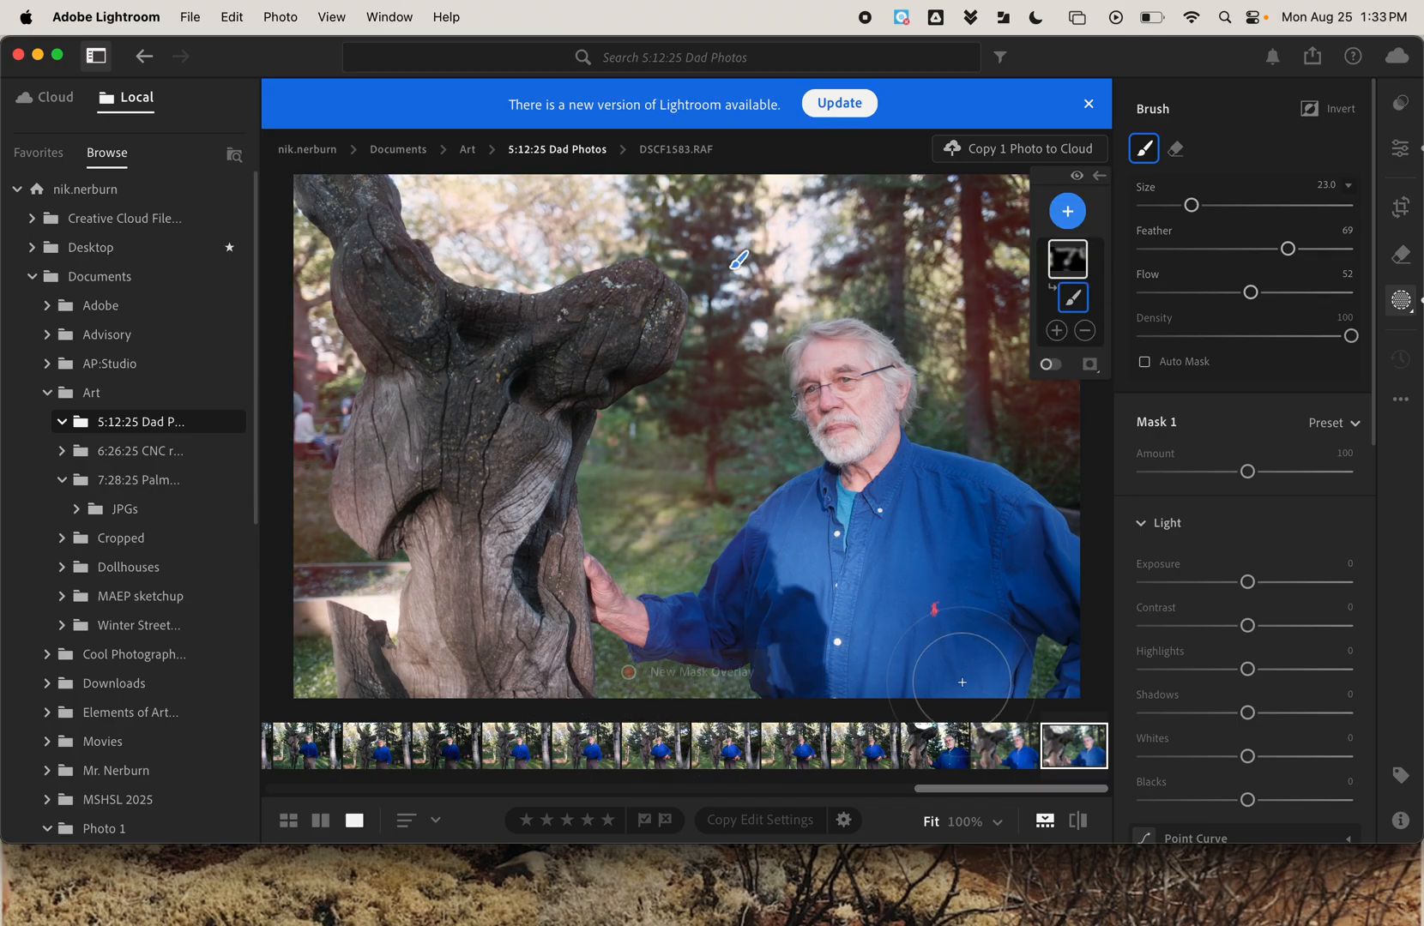
key("o")
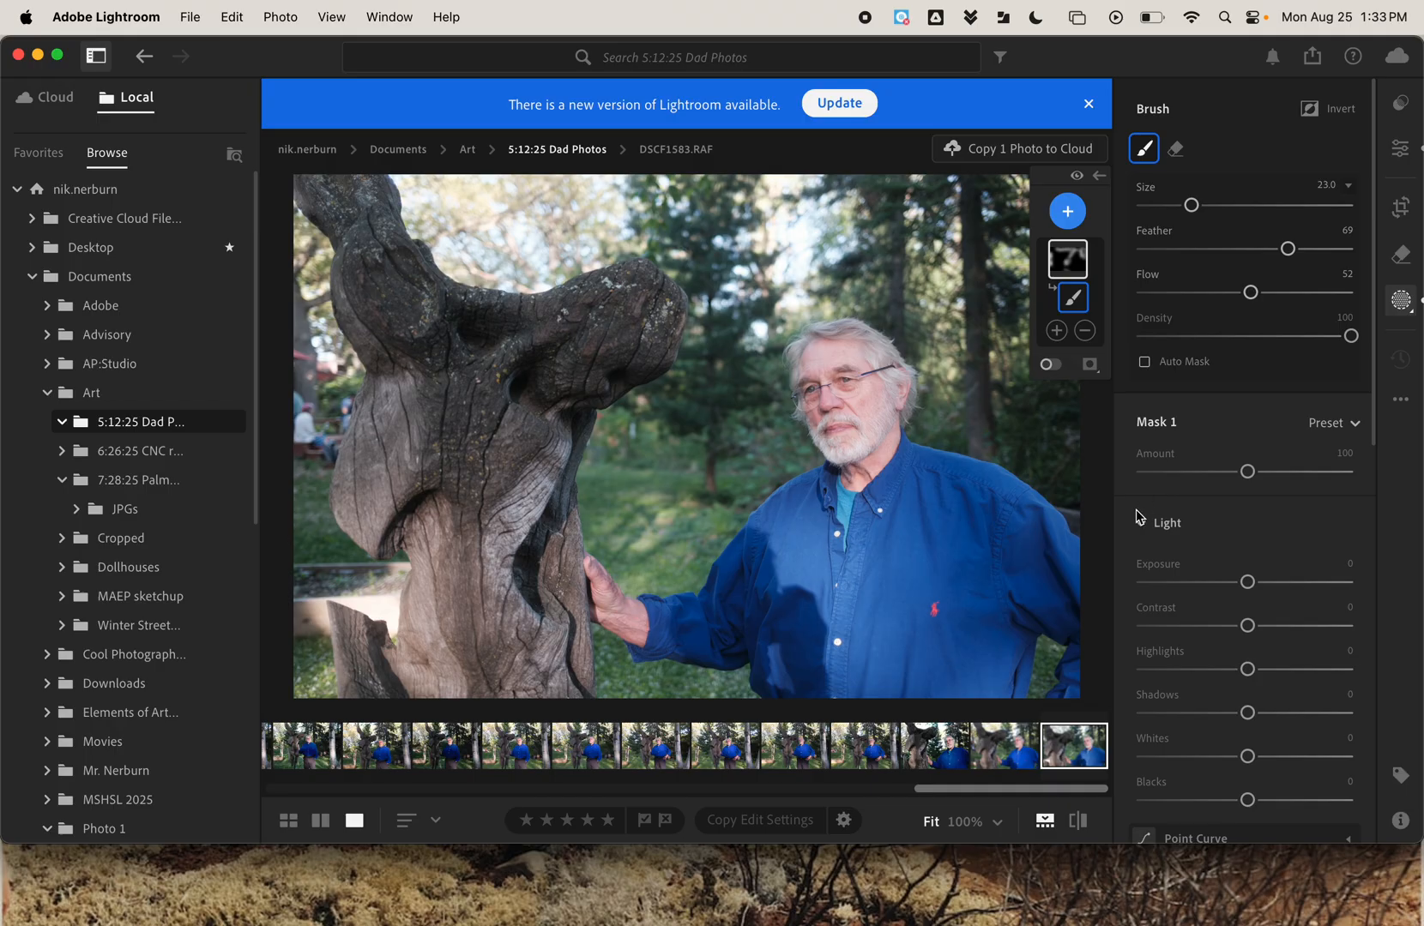
Darken the background mask with Exposure −1.72, Contrast +2 and Shadows −10.
scroll(1135, 515, "down", 3)
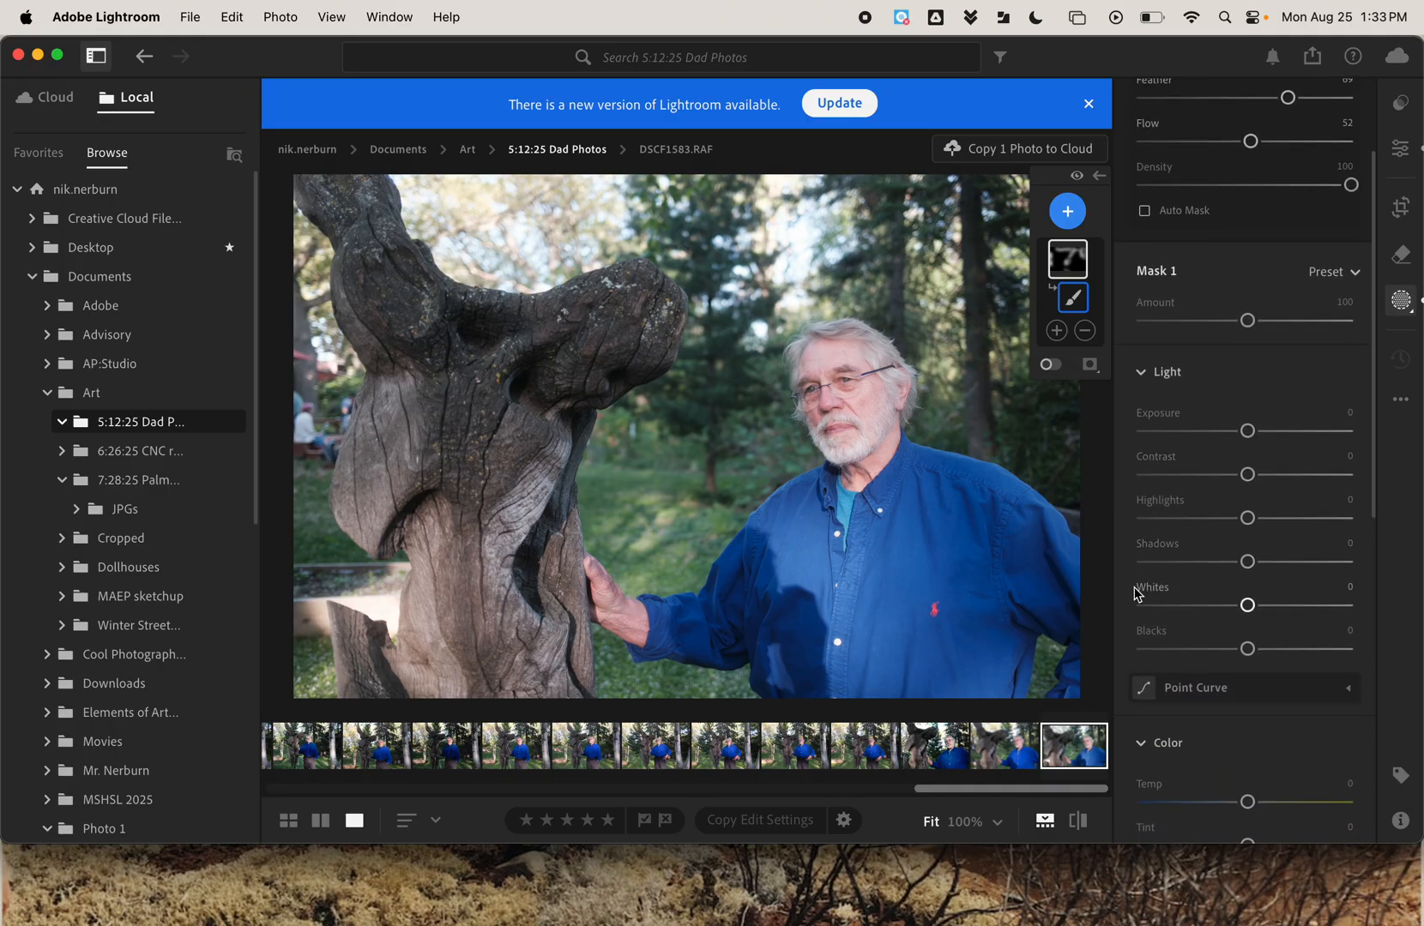
scroll(1137, 590, "down", 2)
left_click(1251, 390)
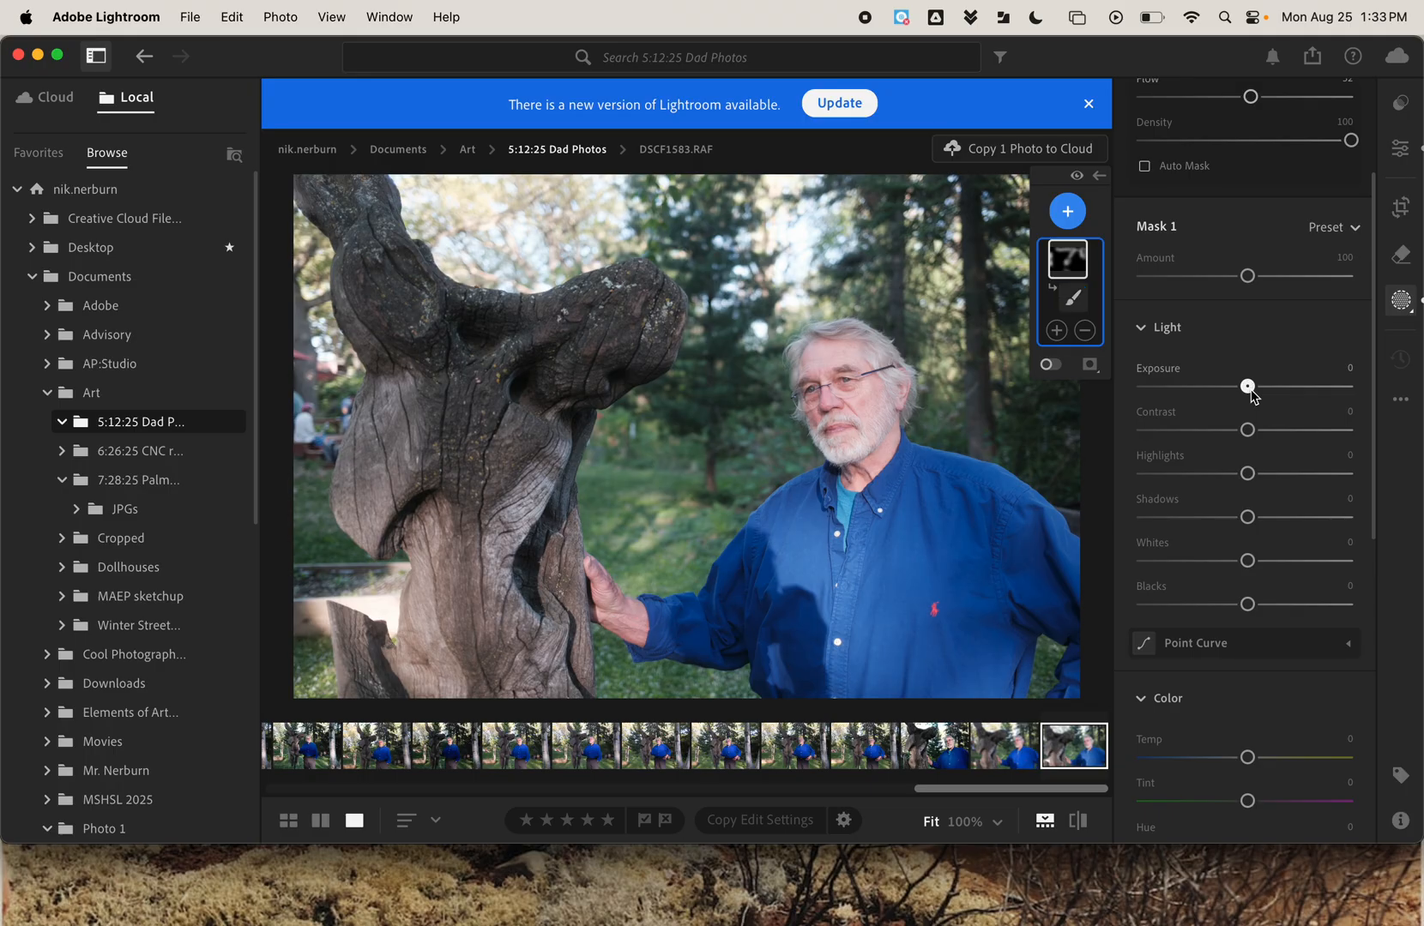
left_click_drag(1251, 390, 1252, 439)
left_click(1250, 436)
mouse_move(1144, 385)
left_mouse_down()
mouse_move(1247, 393)
mouse_move(1208, 404)
left_mouse_up()
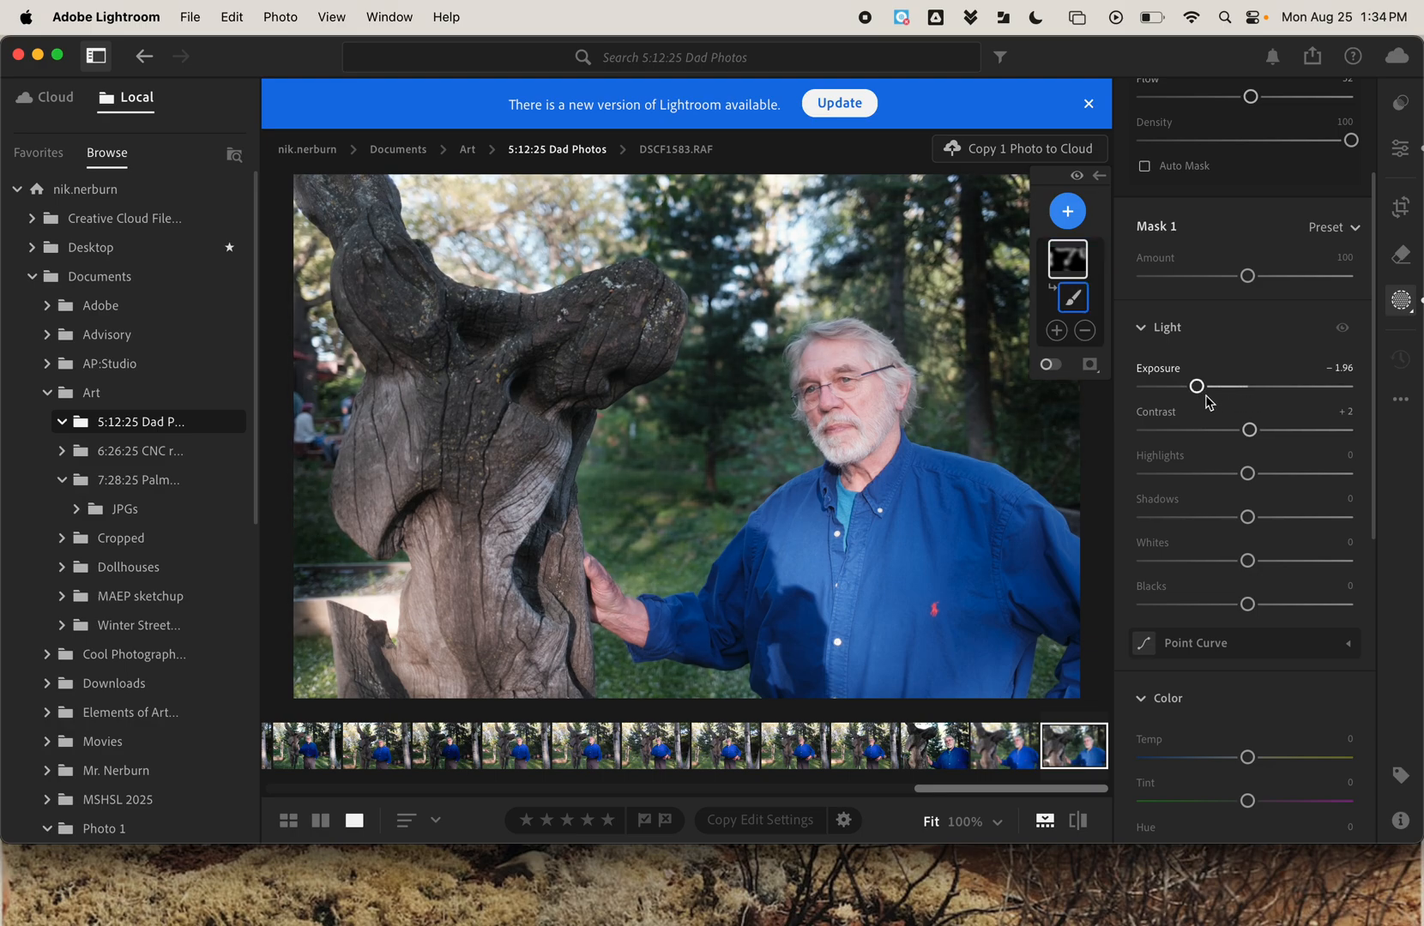
left_click_drag(1248, 517, 1289, 527)
left_click_drag(1197, 386, 1208, 395)
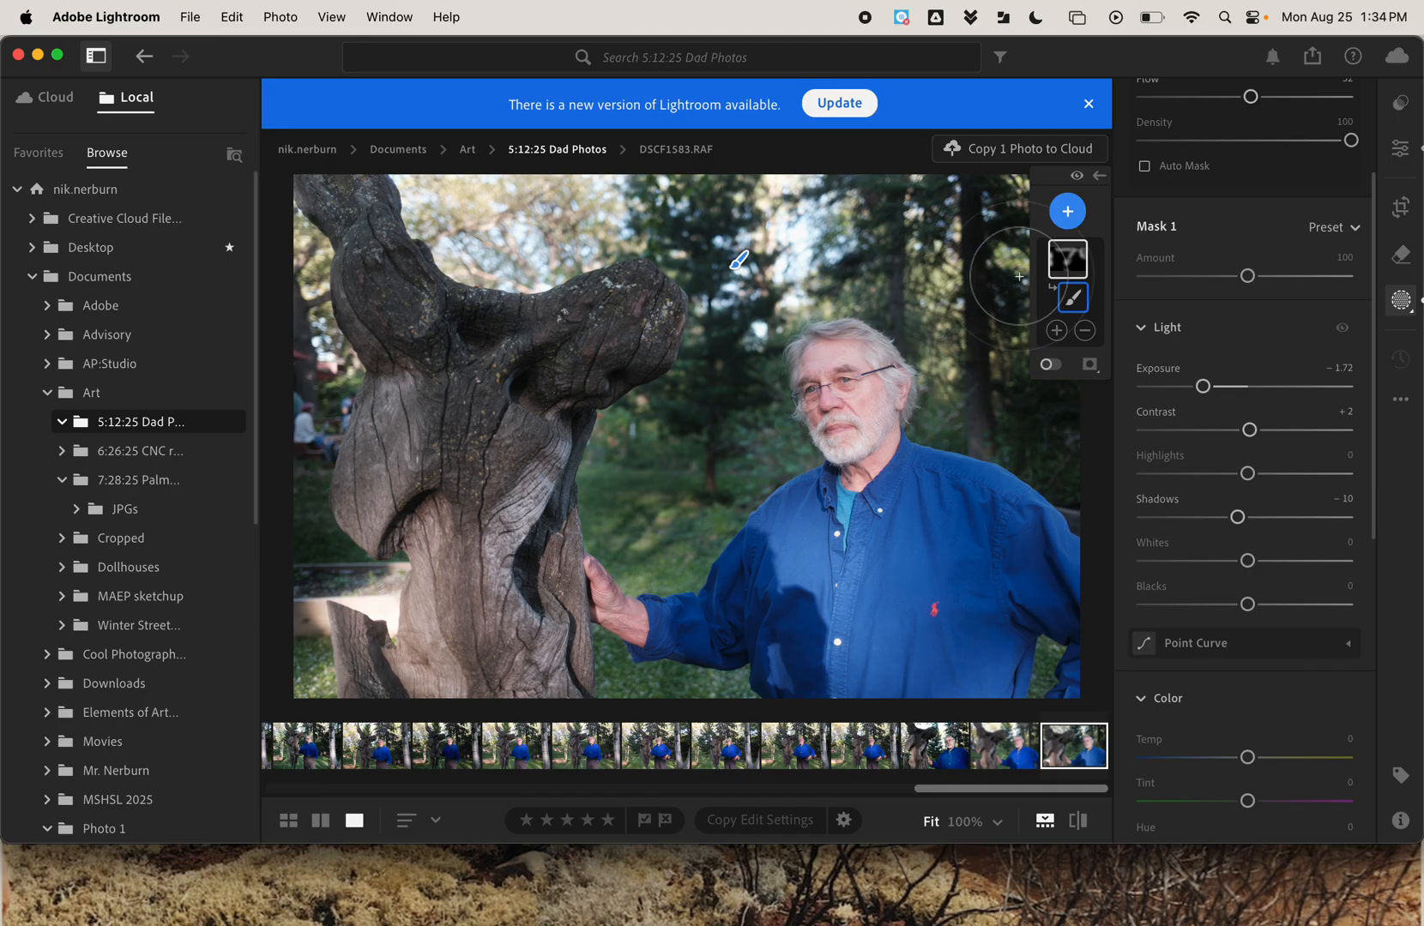
Add a second brush mask and paint it over the man's face and the front of his blue shirt.
left_click(1068, 216)
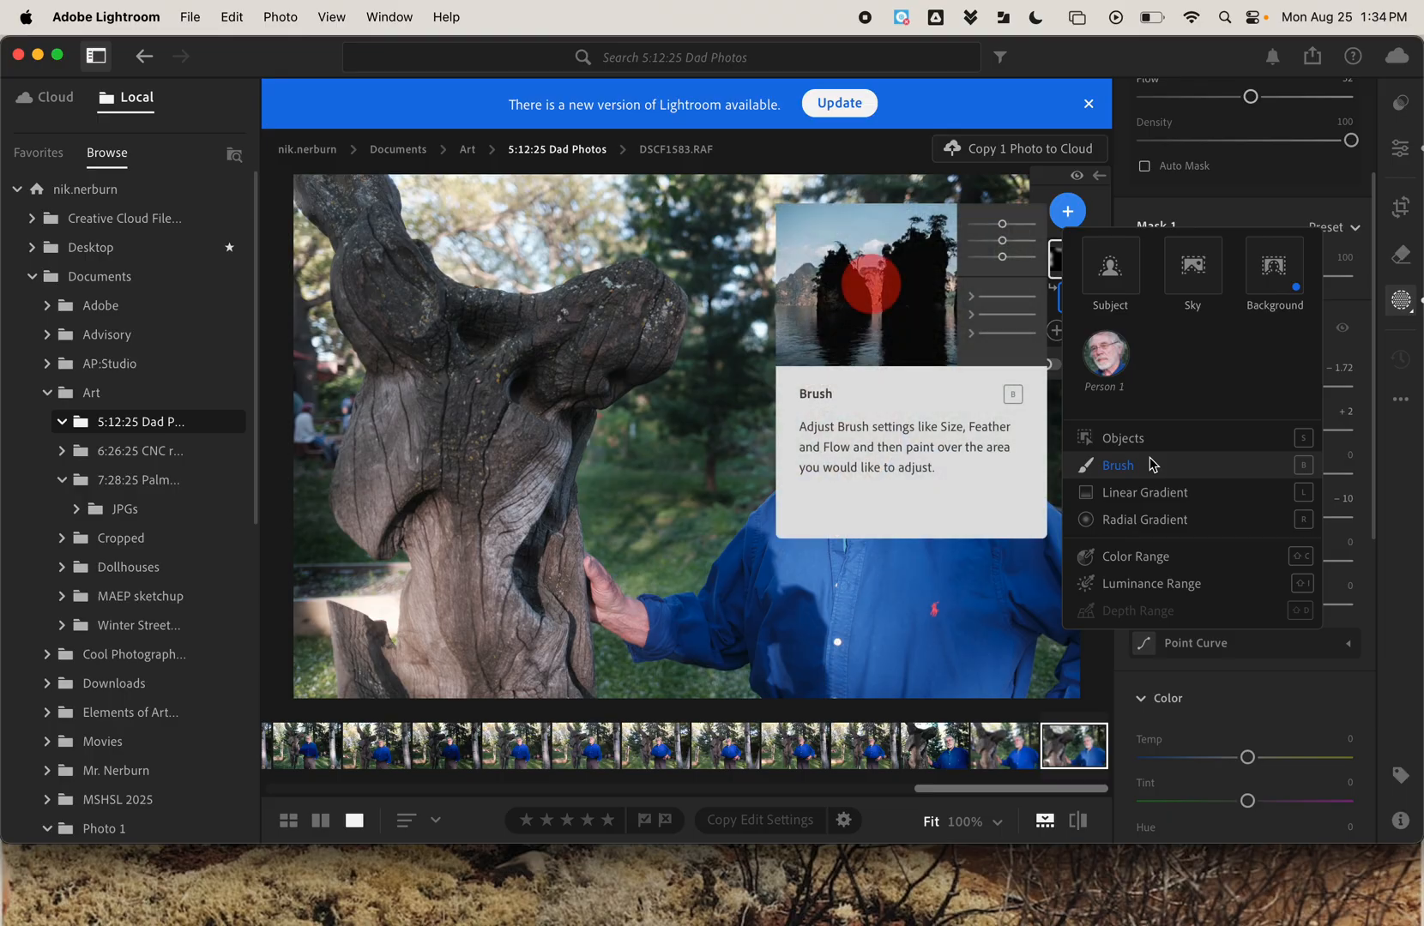
left_click(1118, 465)
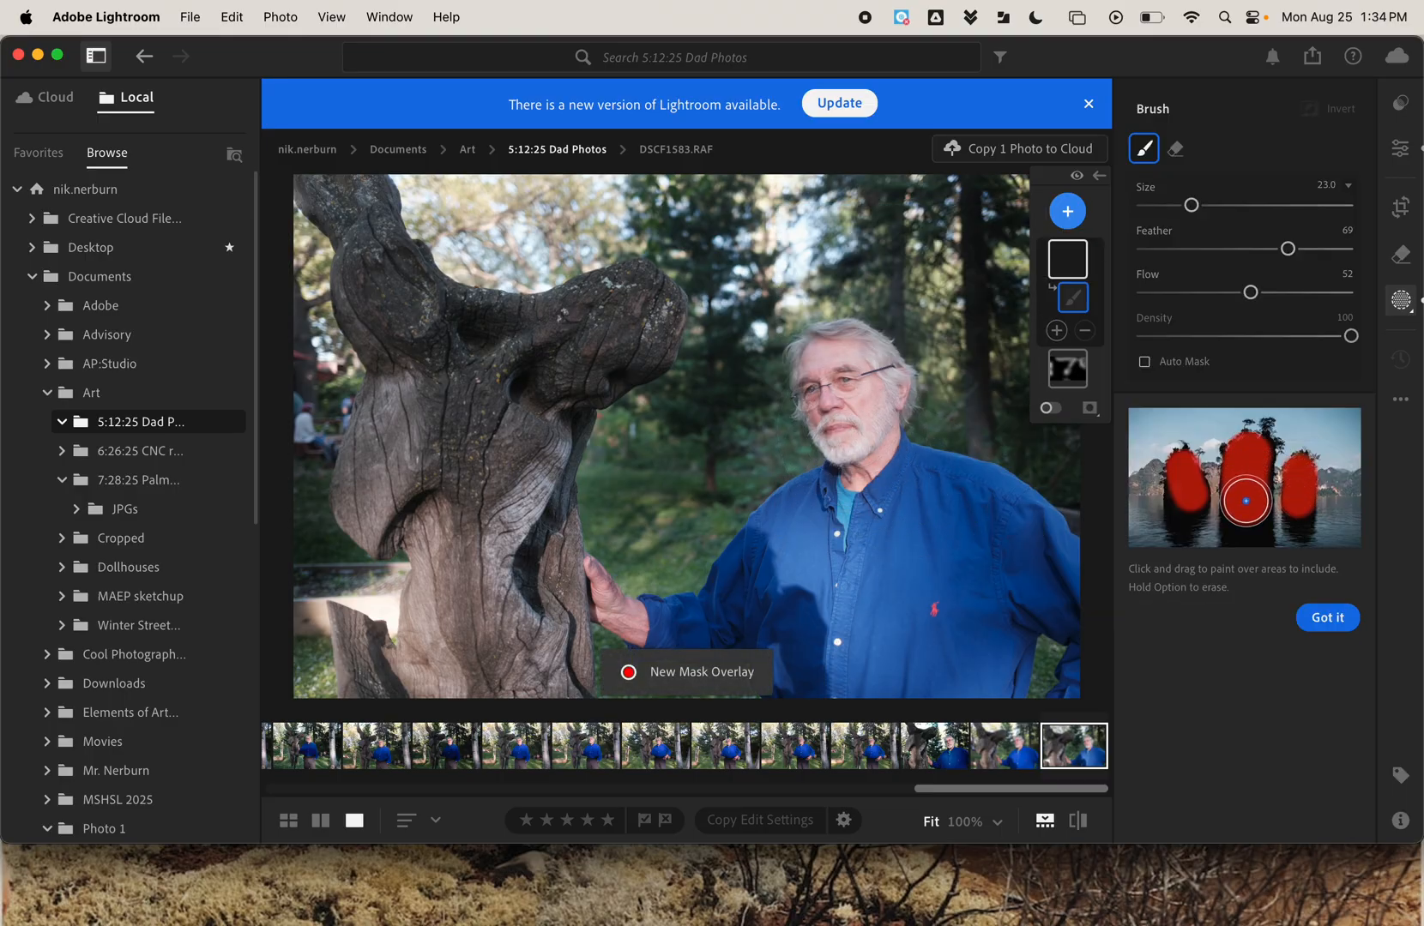
mouse_move(852, 441)
left_mouse_down()
mouse_move(823, 368)
mouse_move(855, 398)
mouse_move(856, 488)
mouse_move(876, 415)
left_mouse_up()
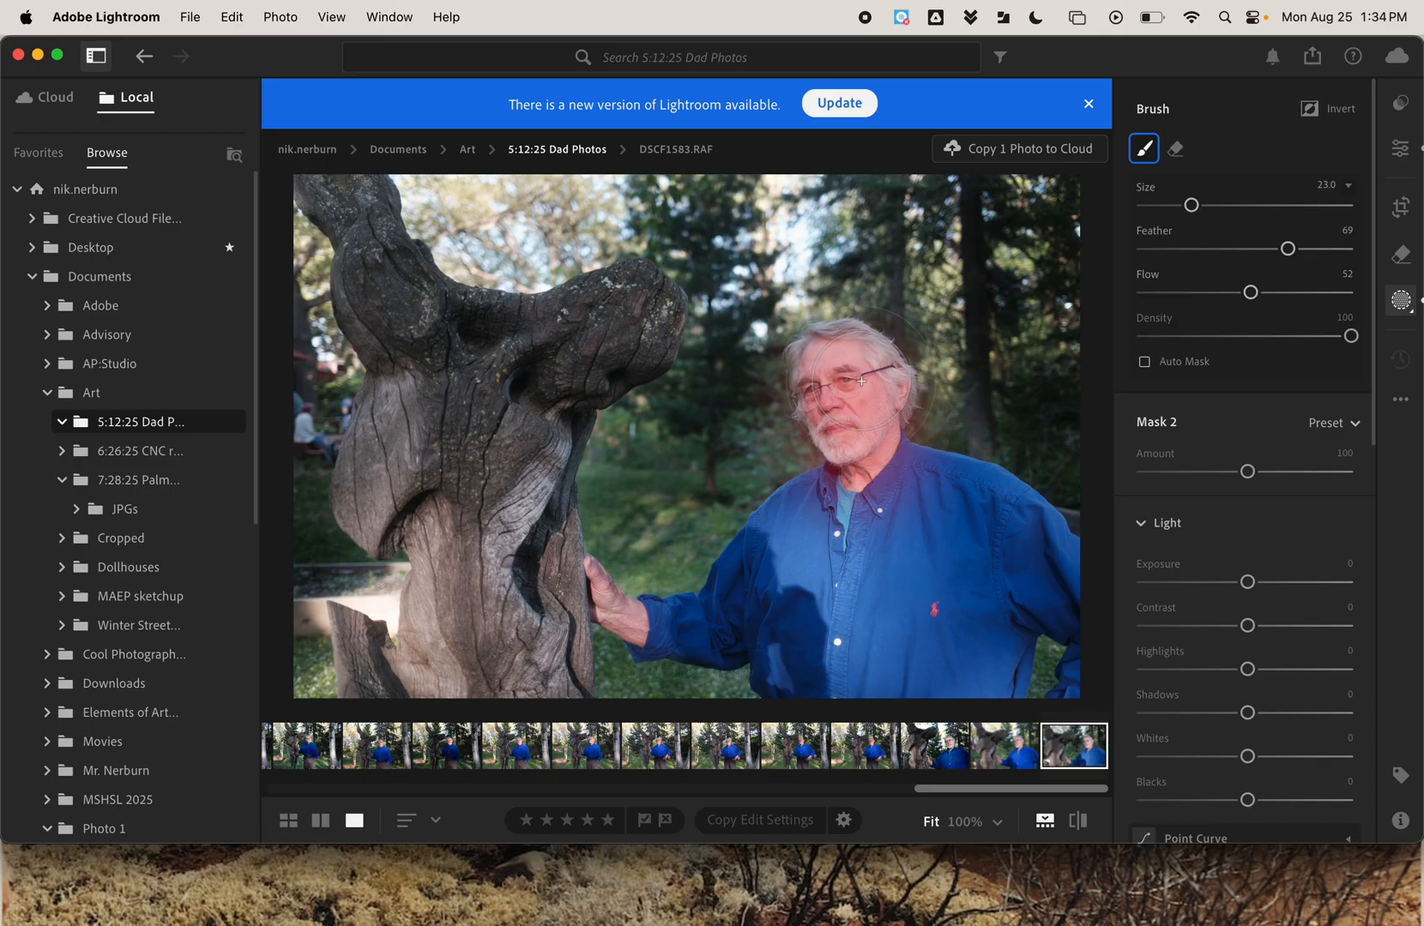
mouse_move(840, 546)
left_mouse_down()
mouse_move(798, 613)
mouse_move(836, 660)
left_mouse_up()
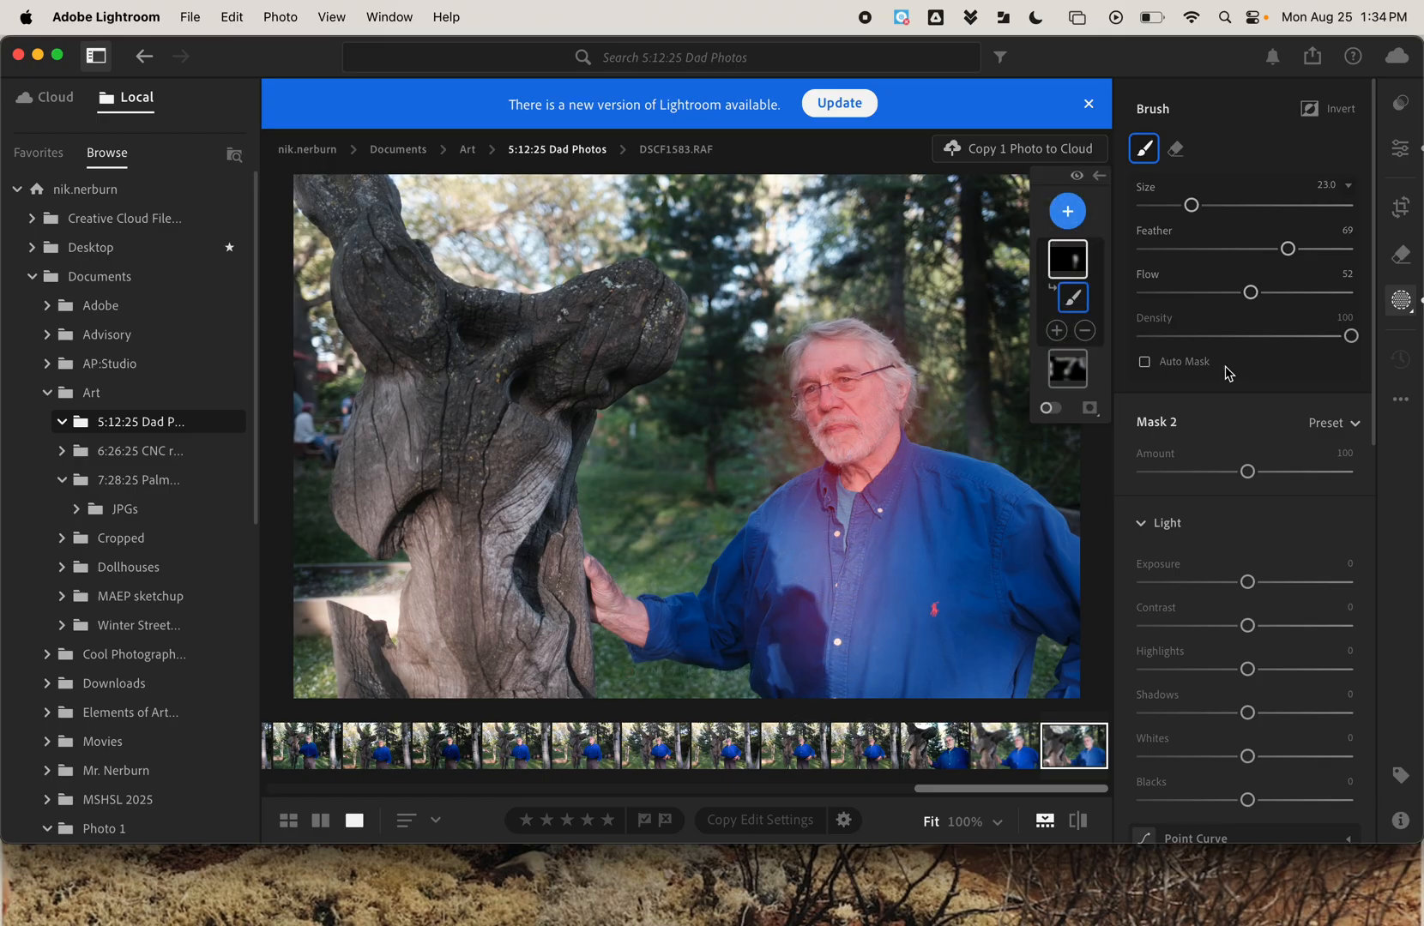
Set the man's mask to Exposure +0.32 and Contrast +72.
scroll(1131, 464, "down", 3)
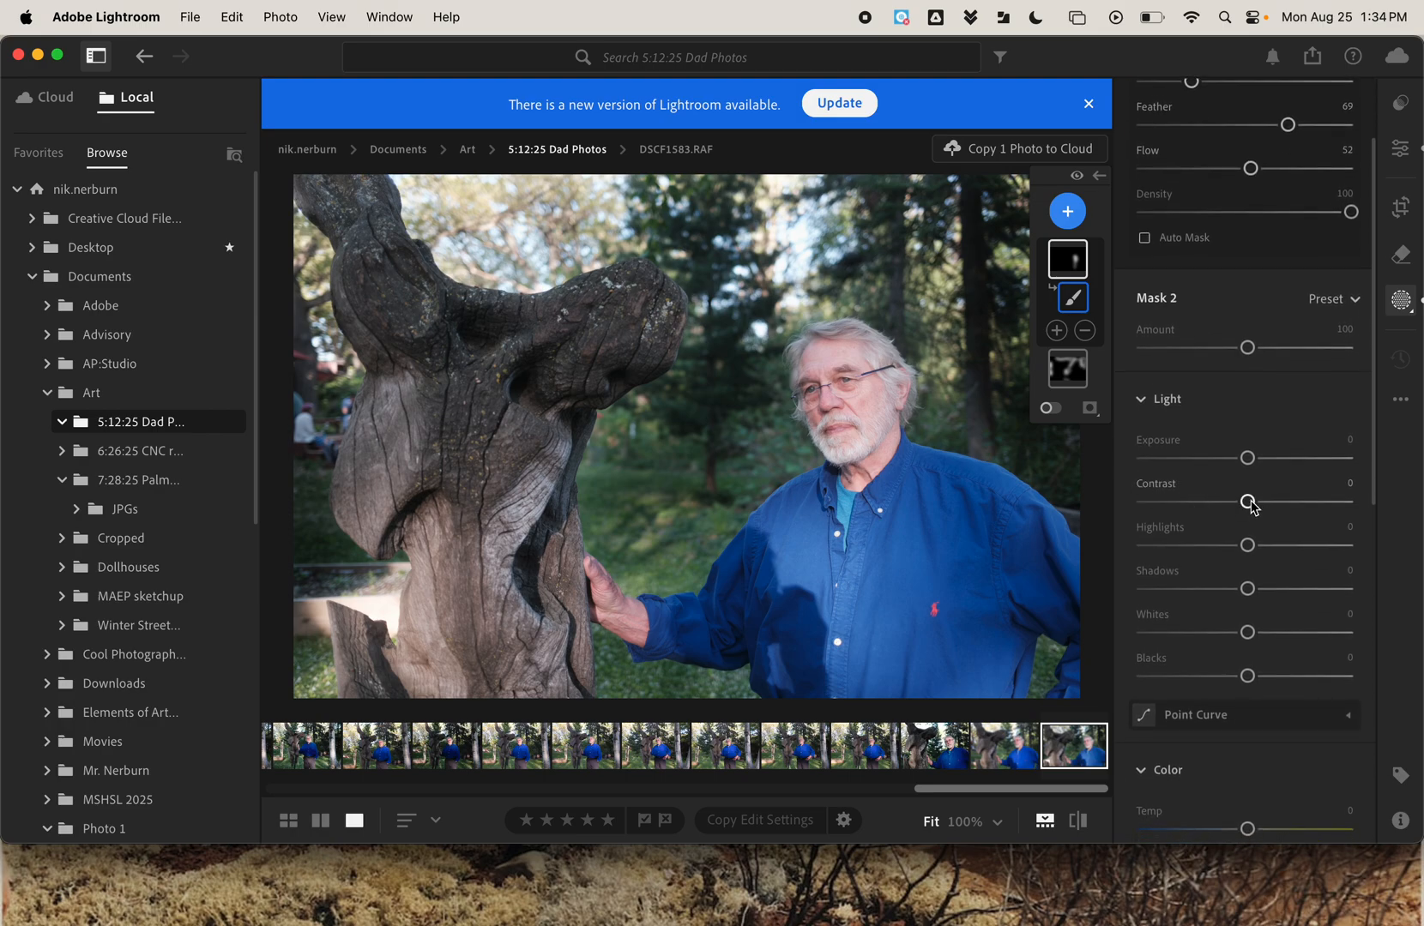
left_click_drag(1250, 502, 1174, 507)
mouse_move(1292, 495)
left_mouse_down()
mouse_move(1319, 486)
mouse_move(1285, 502)
mouse_move(1259, 463)
left_mouse_up()
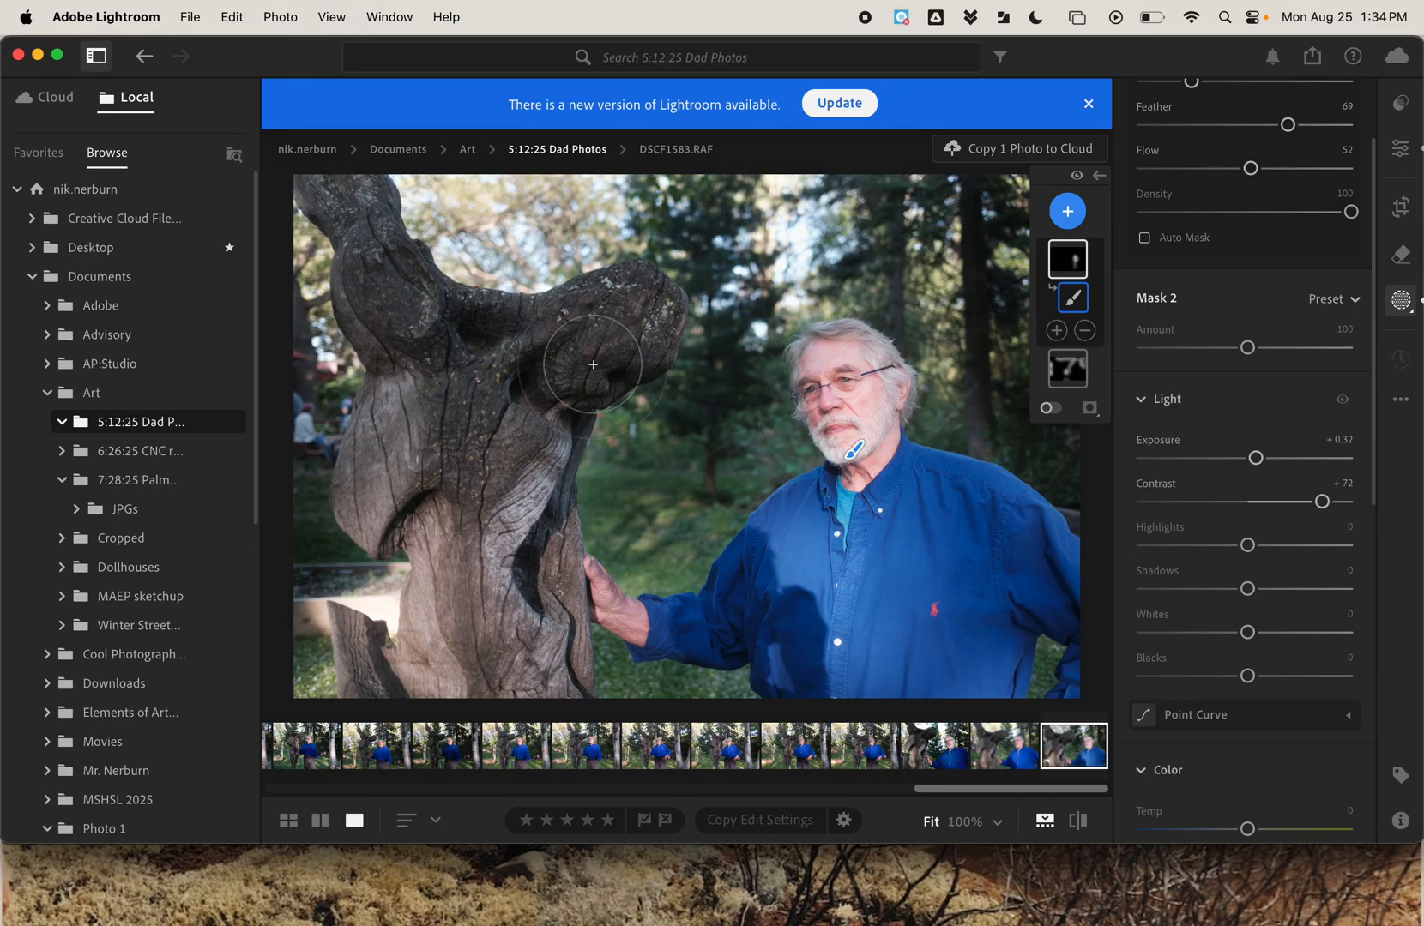
Add a third brush mask and paint it over the wooden sculpture with a brush size of 24.
left_click(1069, 211)
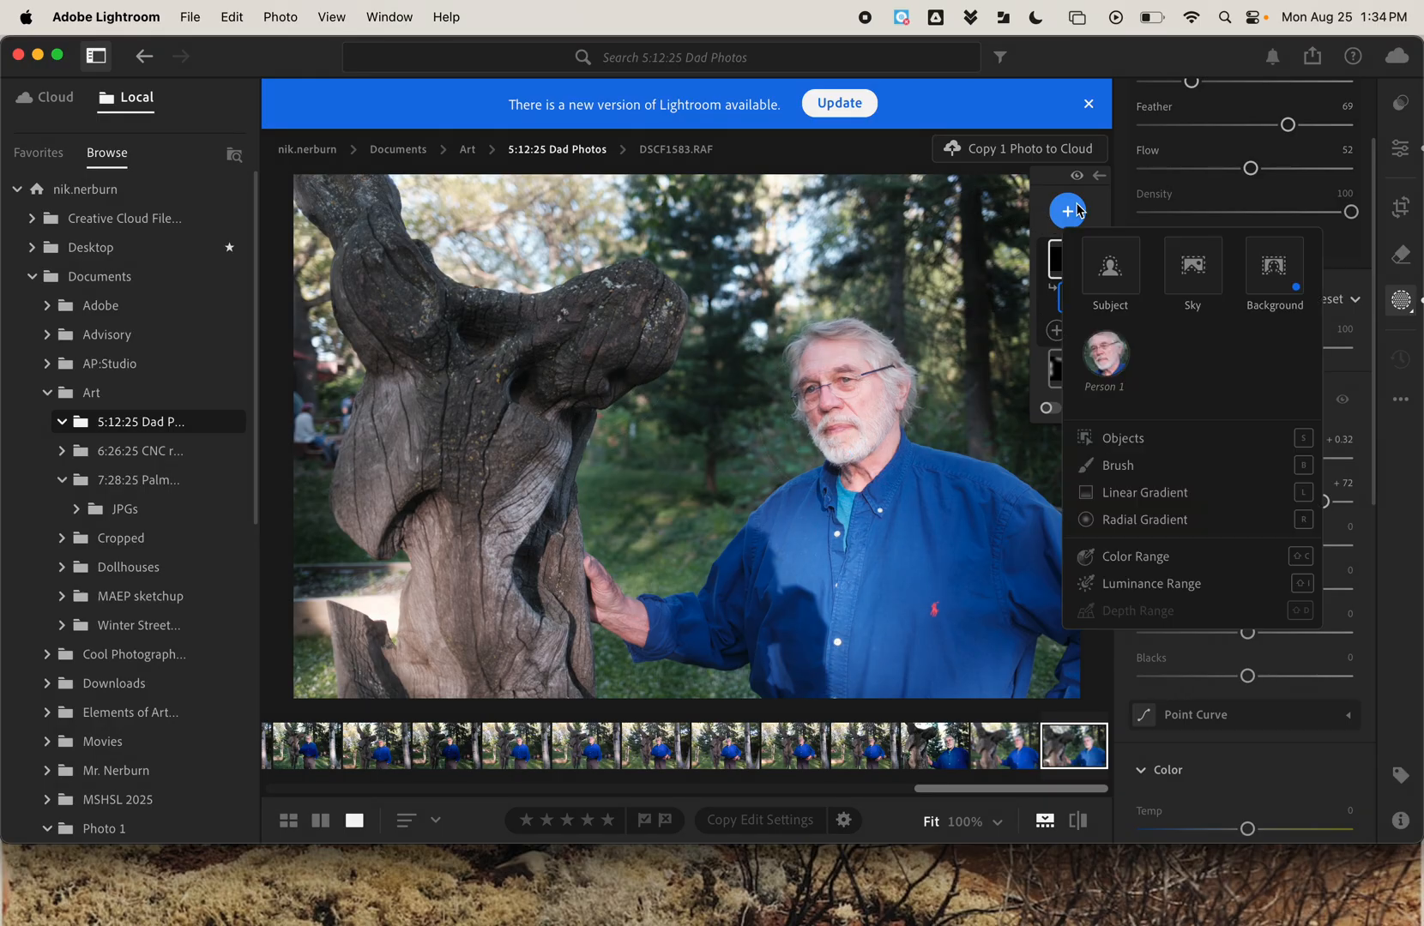
left_click(1149, 467)
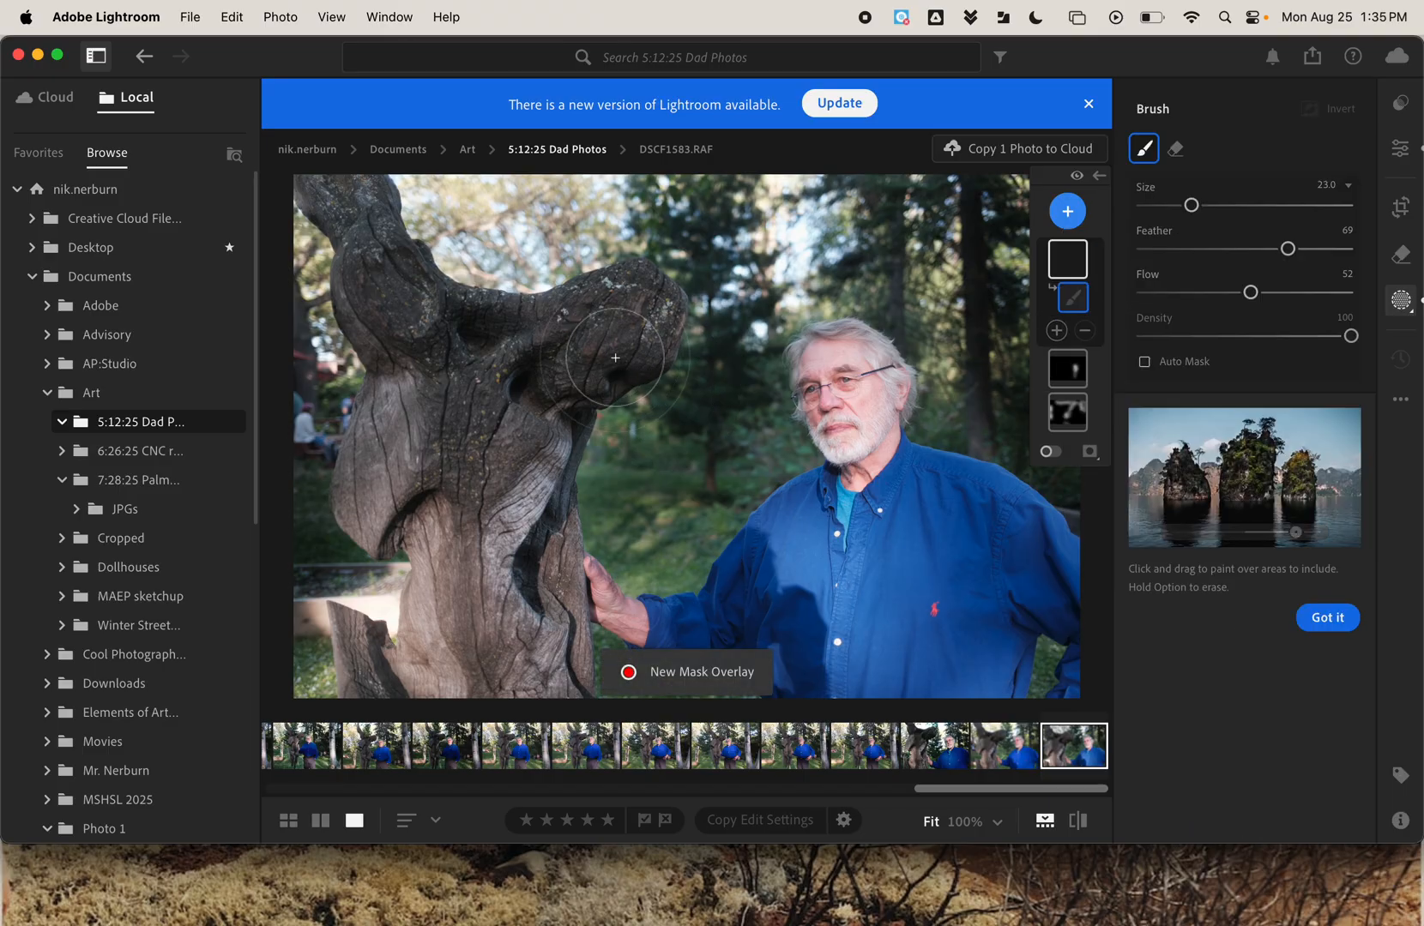
scroll(615, 358, "up", 3)
scroll(615, 357, "down", 5)
scroll(616, 358, "up", 2)
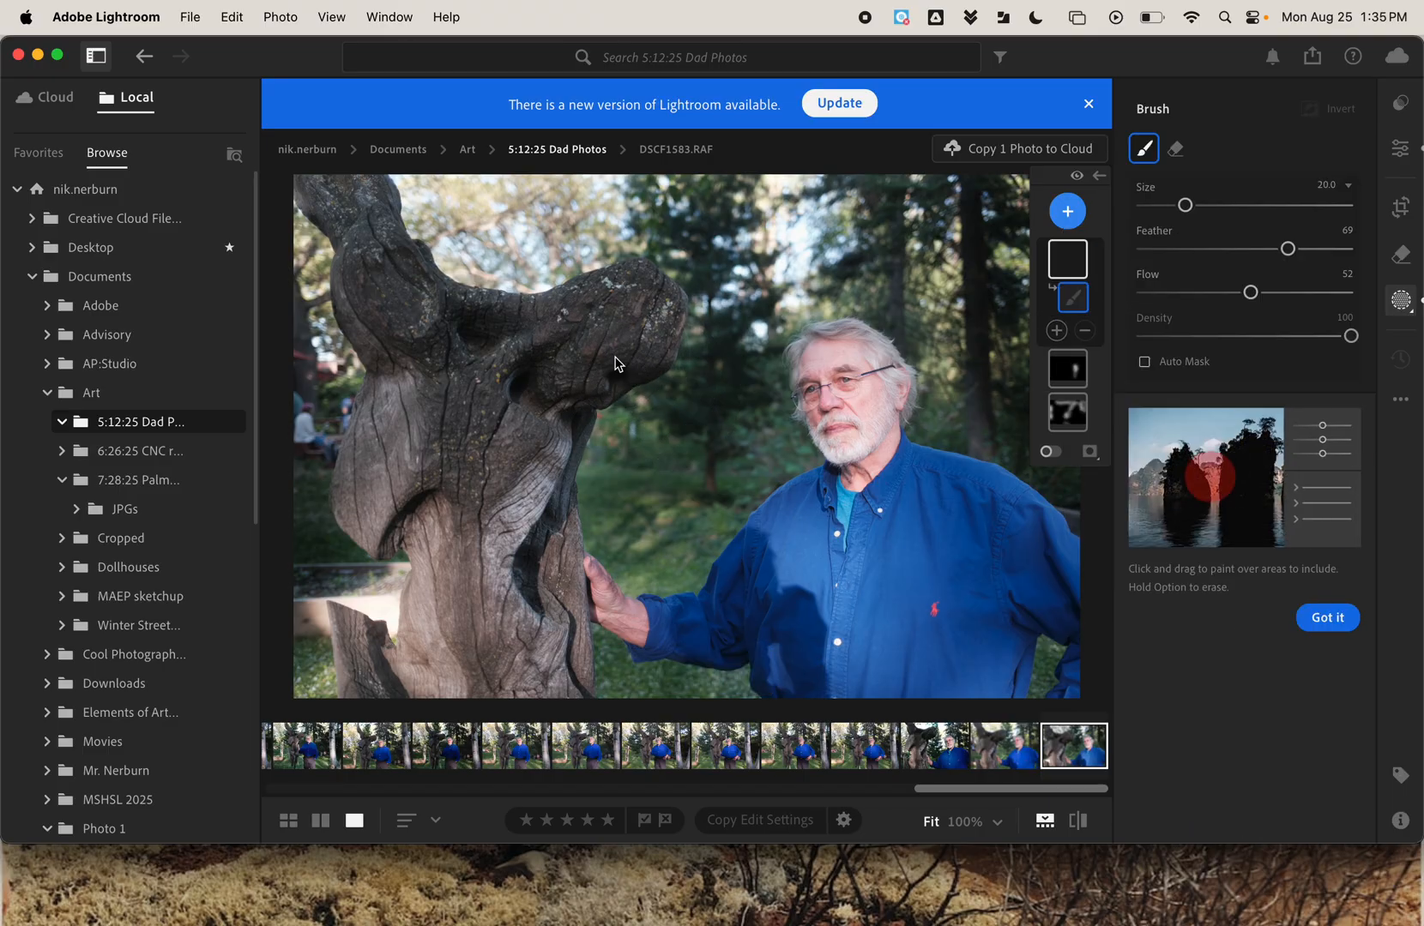
scroll(615, 362, "up", 4)
mouse_move(615, 363)
left_mouse_down()
mouse_move(630, 336)
mouse_move(640, 301)
mouse_move(545, 344)
mouse_move(499, 341)
mouse_move(490, 532)
mouse_move(347, 191)
mouse_move(420, 407)
mouse_move(394, 504)
mouse_move(405, 642)
mouse_move(368, 657)
mouse_move(517, 660)
mouse_move(490, 590)
mouse_move(493, 497)
mouse_move(516, 650)
mouse_move(532, 661)
mouse_move(515, 385)
left_mouse_up()
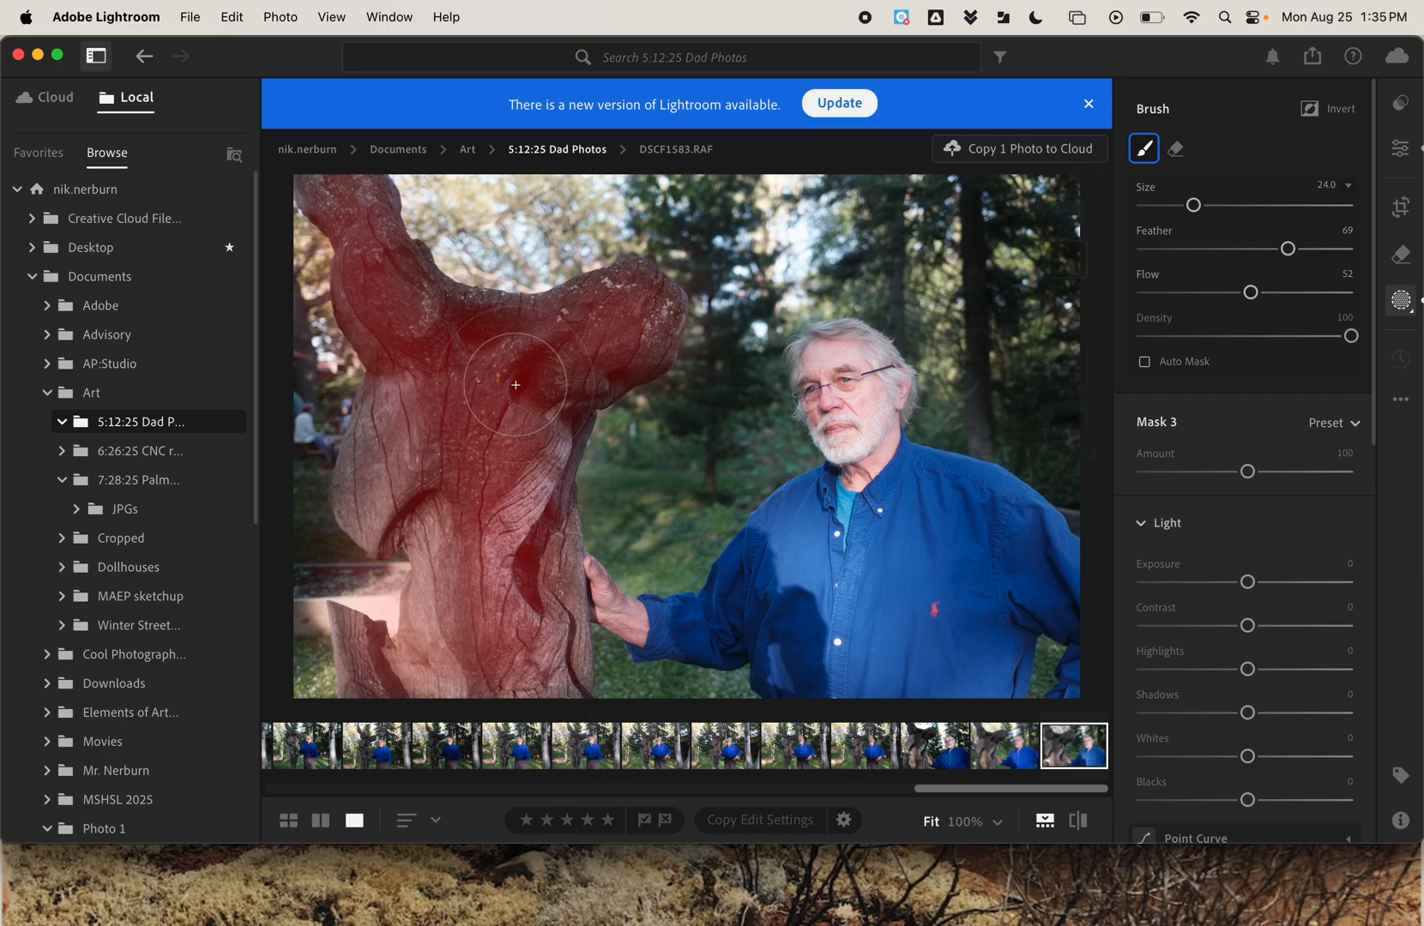
mouse_move(435, 449)
left_mouse_down()
mouse_move(375, 488)
mouse_move(399, 418)
left_mouse_up()
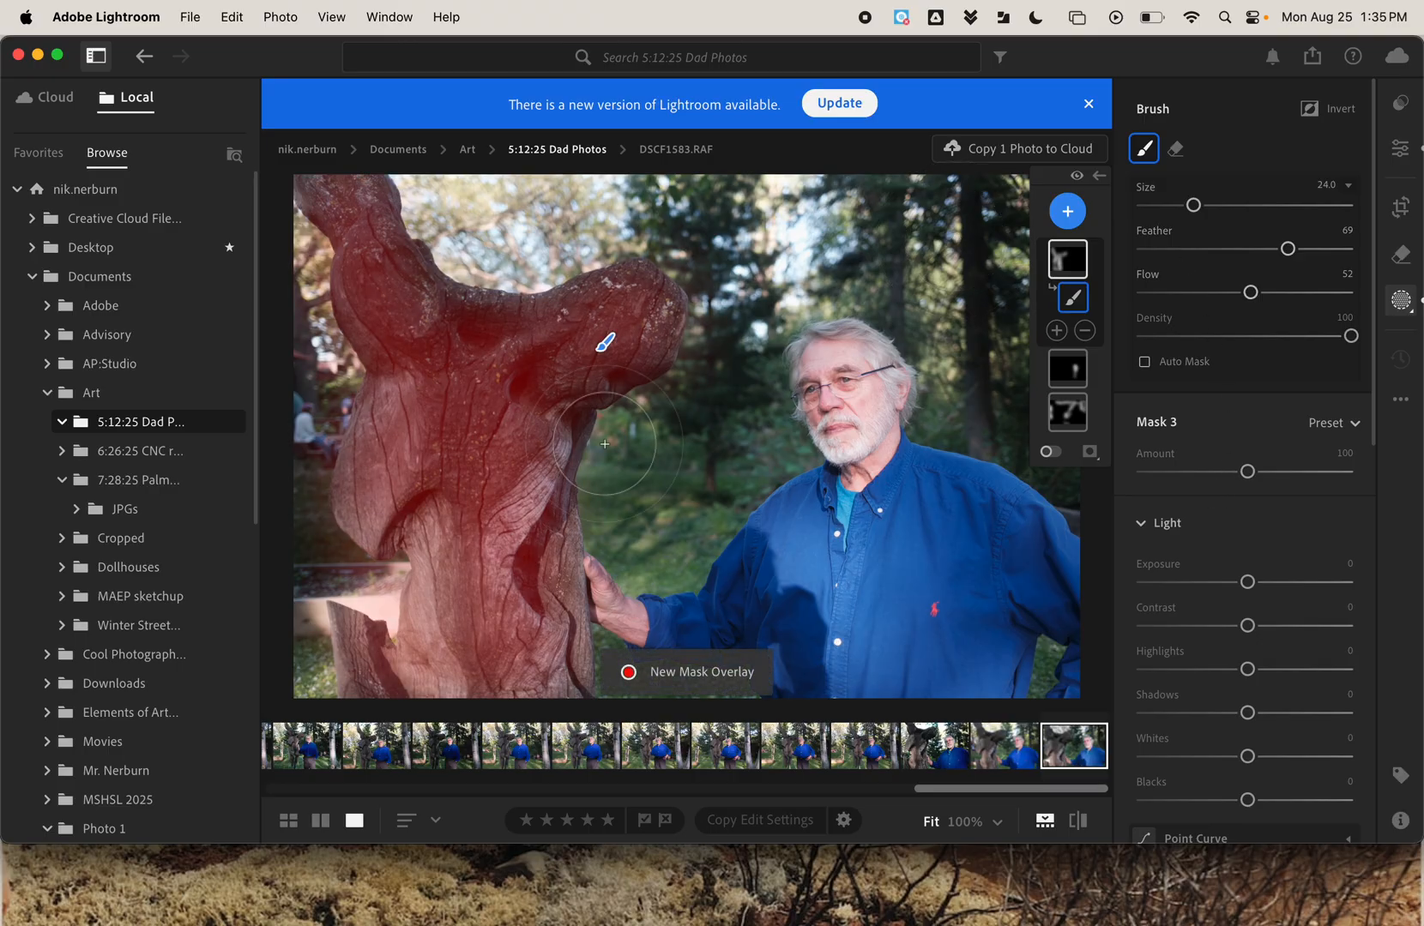
Brighten the sculpture's mask with Exposure +1.00 and Contrast +56.
left_click(1249, 583)
mouse_move(1251, 586)
left_mouse_down()
mouse_move(1277, 586)
mouse_move(1310, 632)
mouse_move(1222, 631)
mouse_move(1313, 633)
left_mouse_up()
left_click(1251, 627)
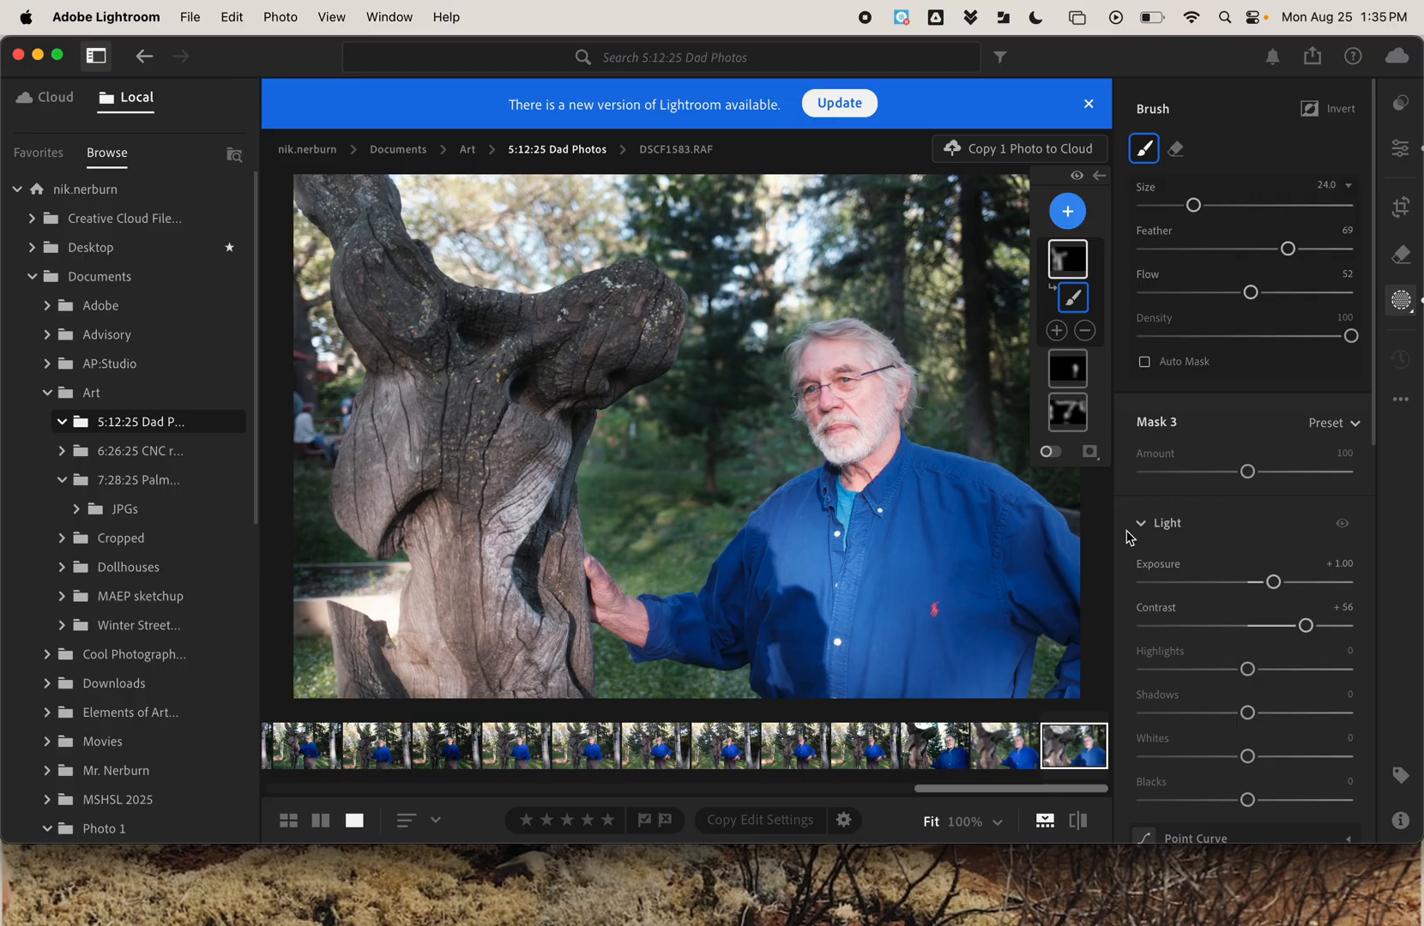
Compare the masked edit with the original photo several times, ending on the edited version.
left_click(1085, 827)
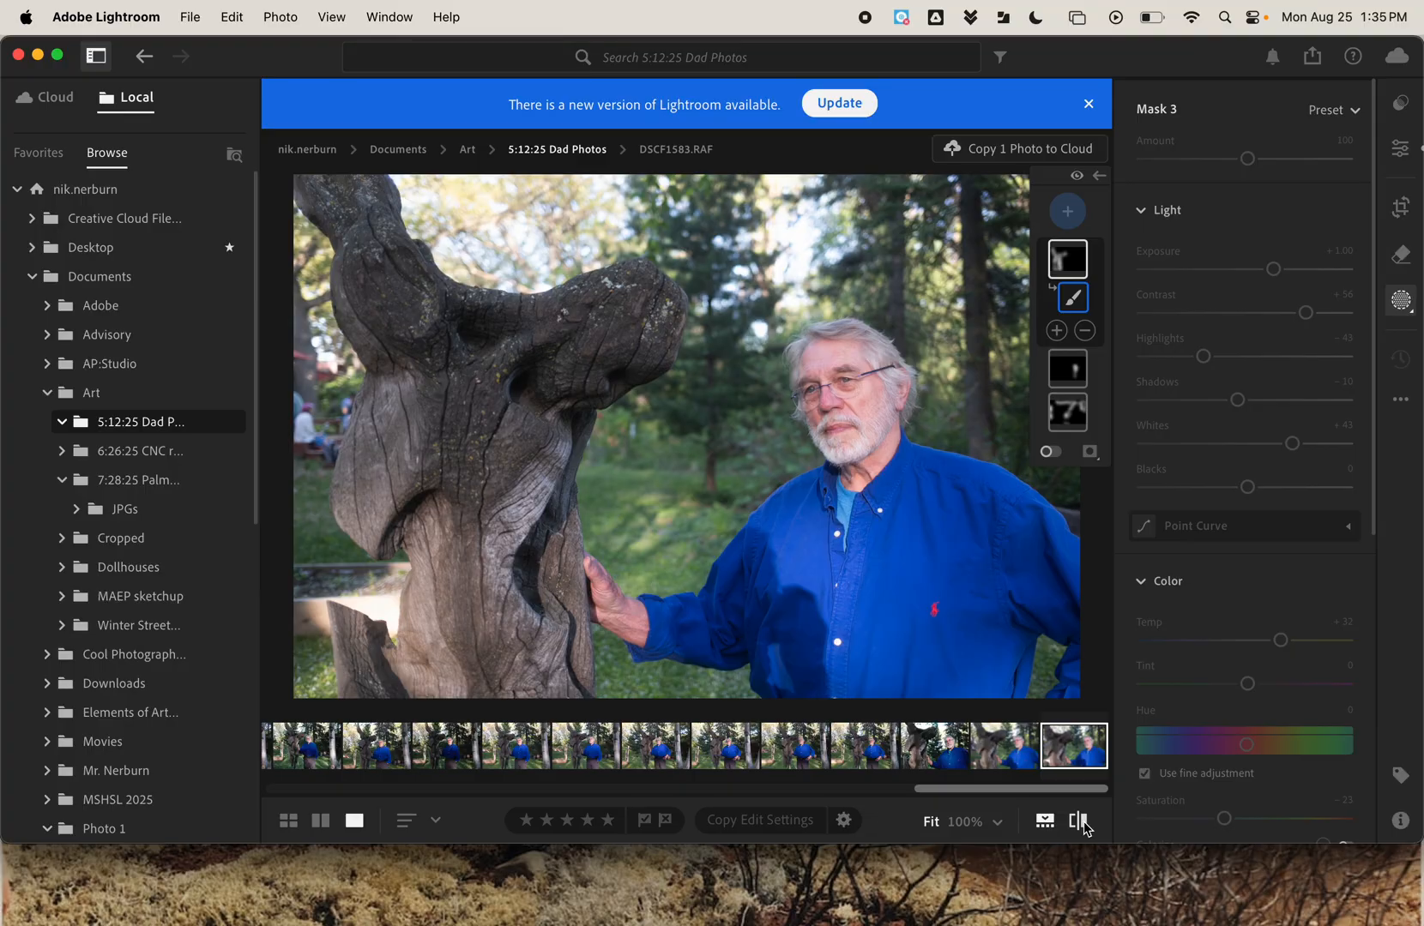
left_click(1084, 827)
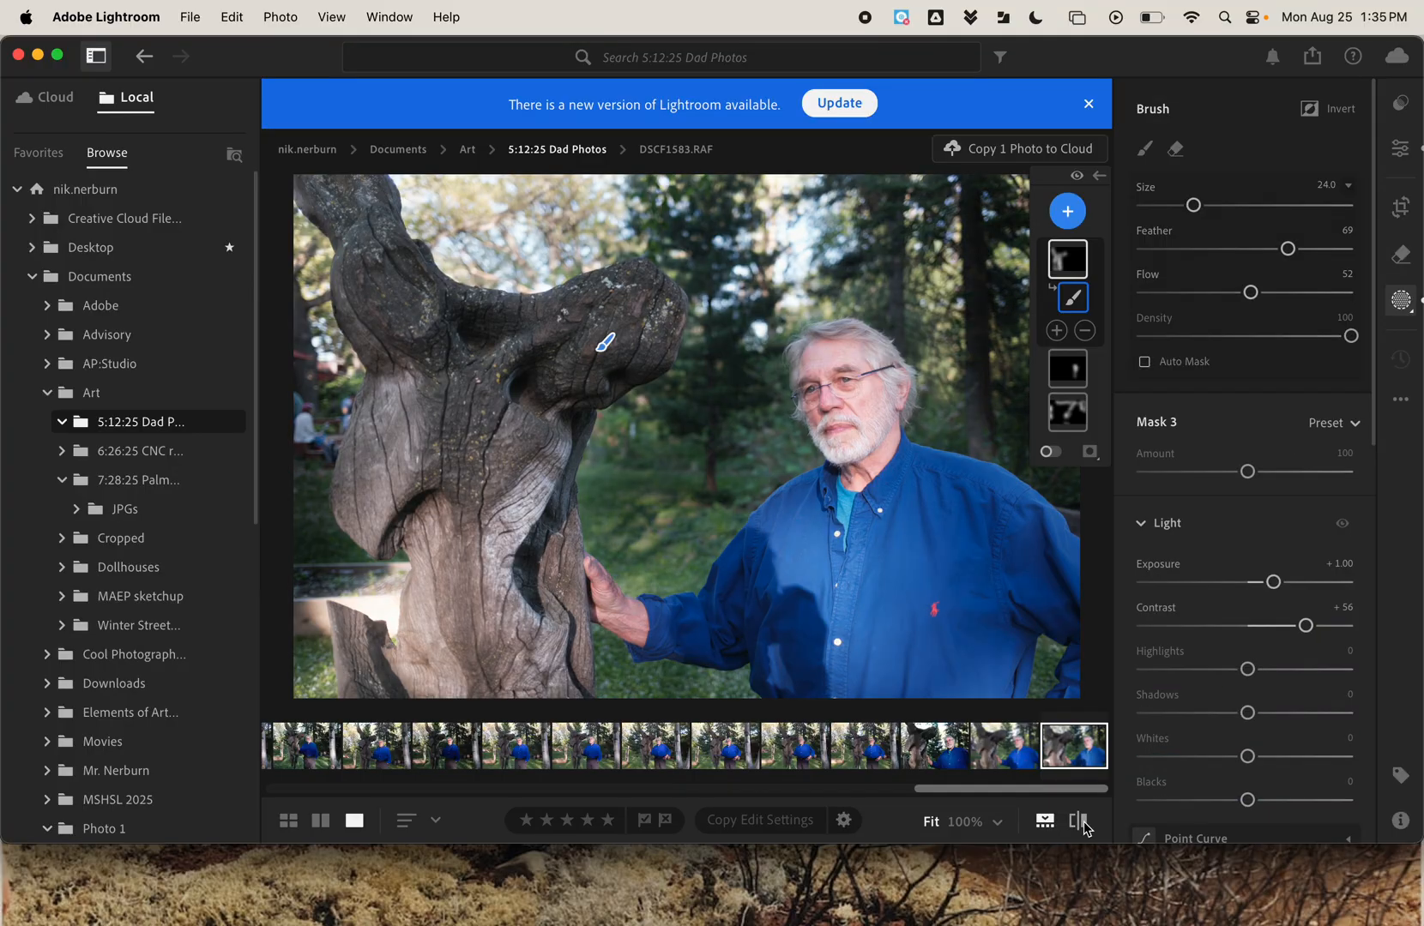
left_click(1084, 827)
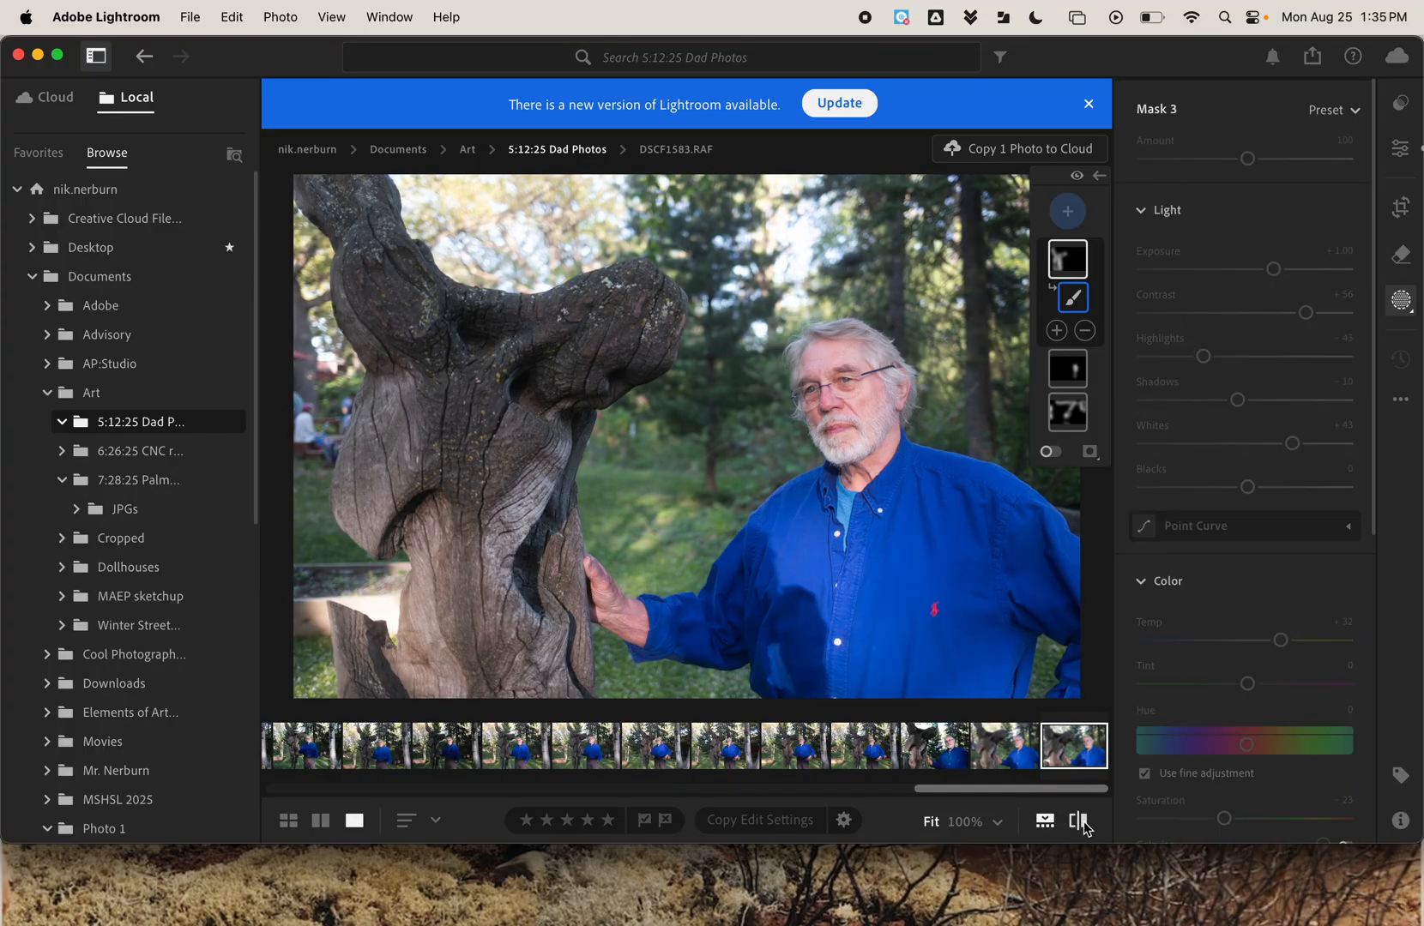
left_click(1084, 827)
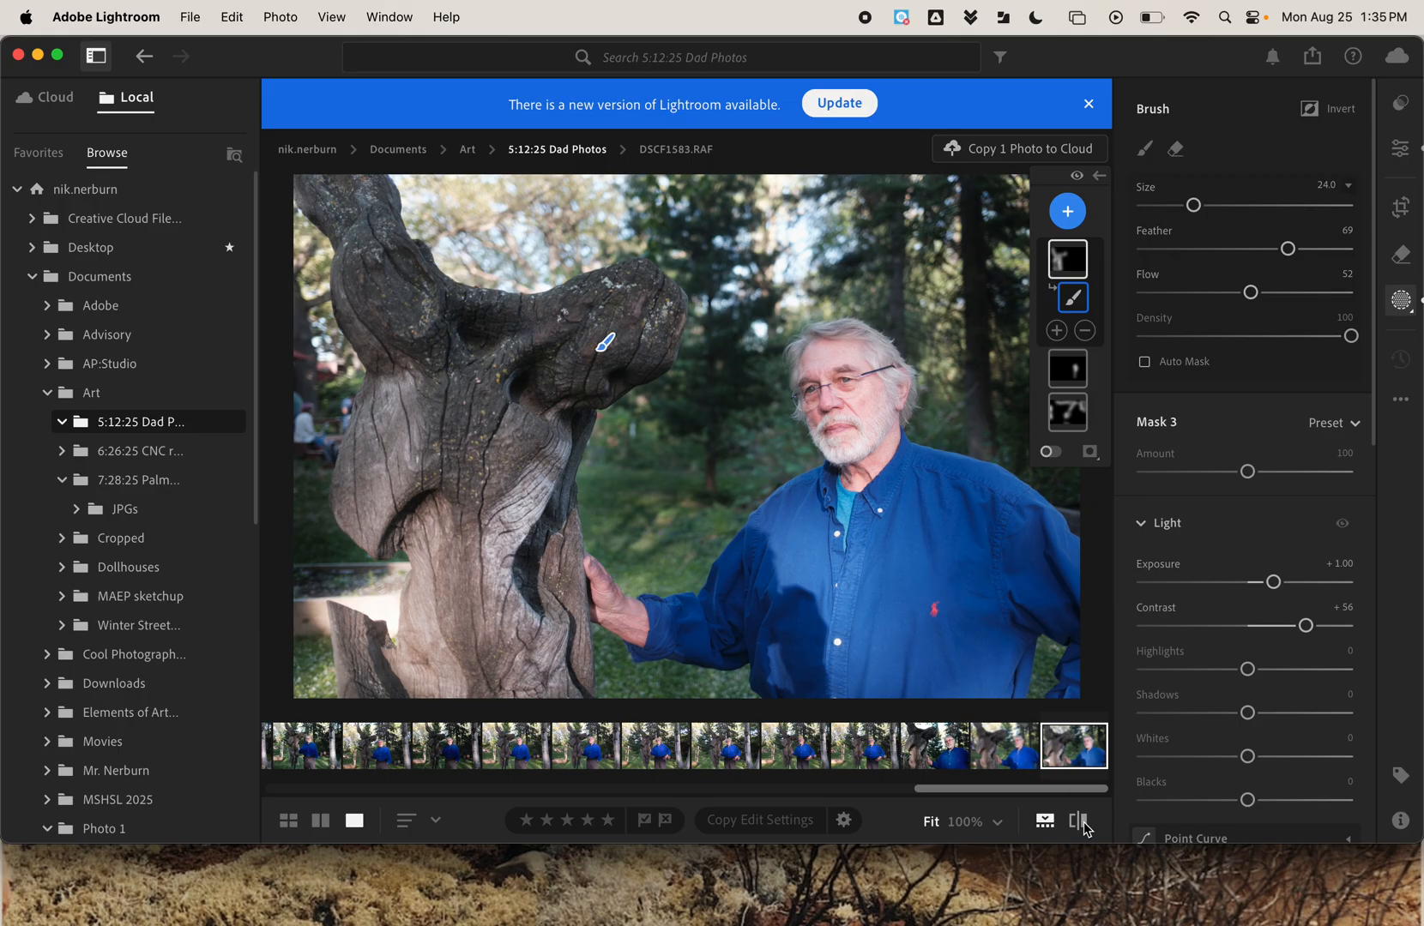
left_click(1085, 827)
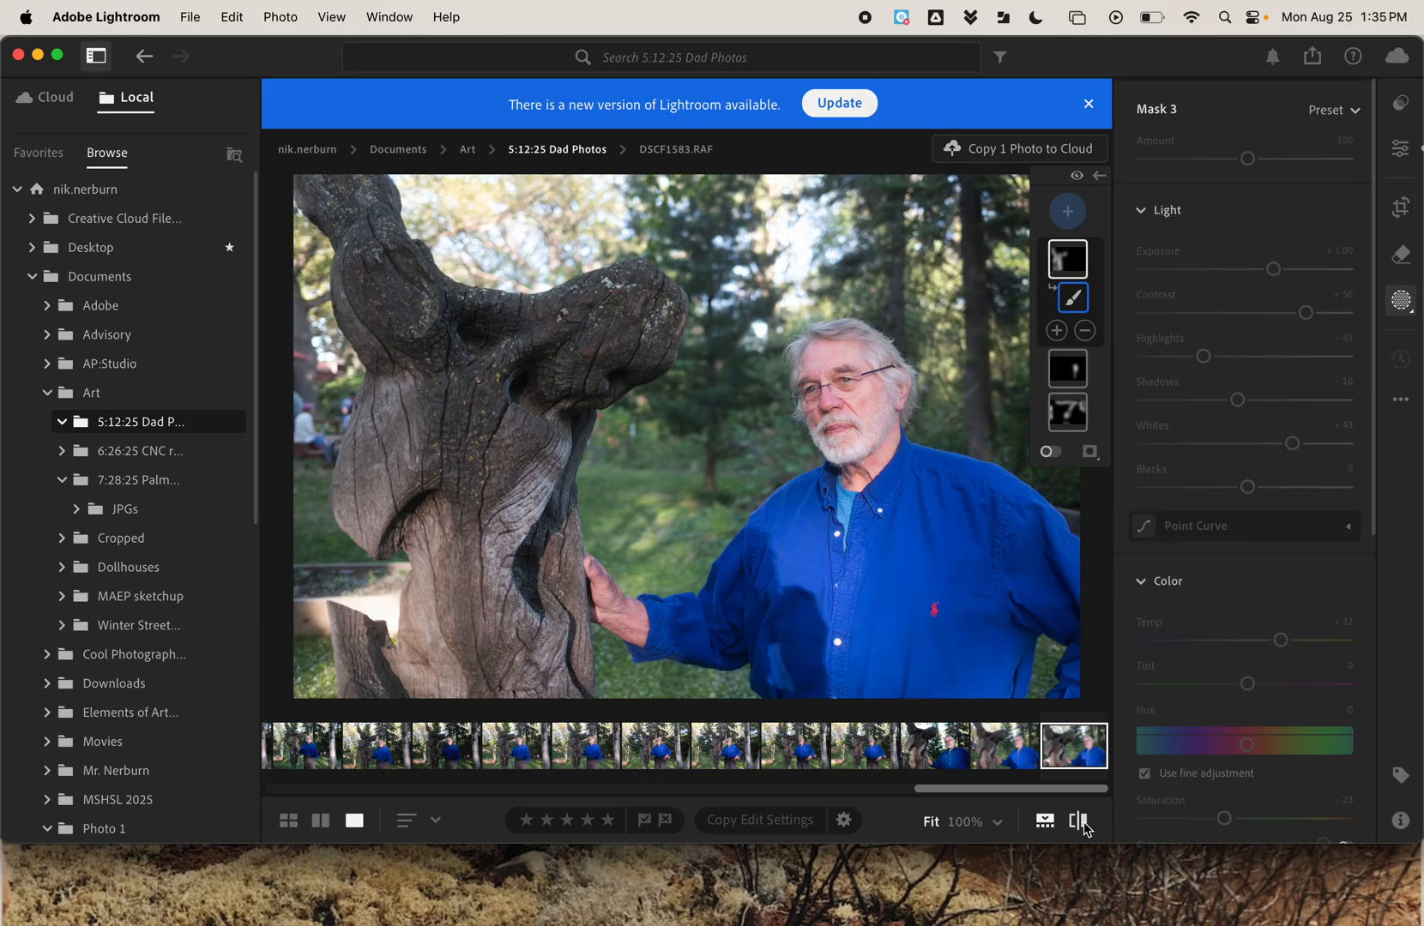
left_click(1084, 827)
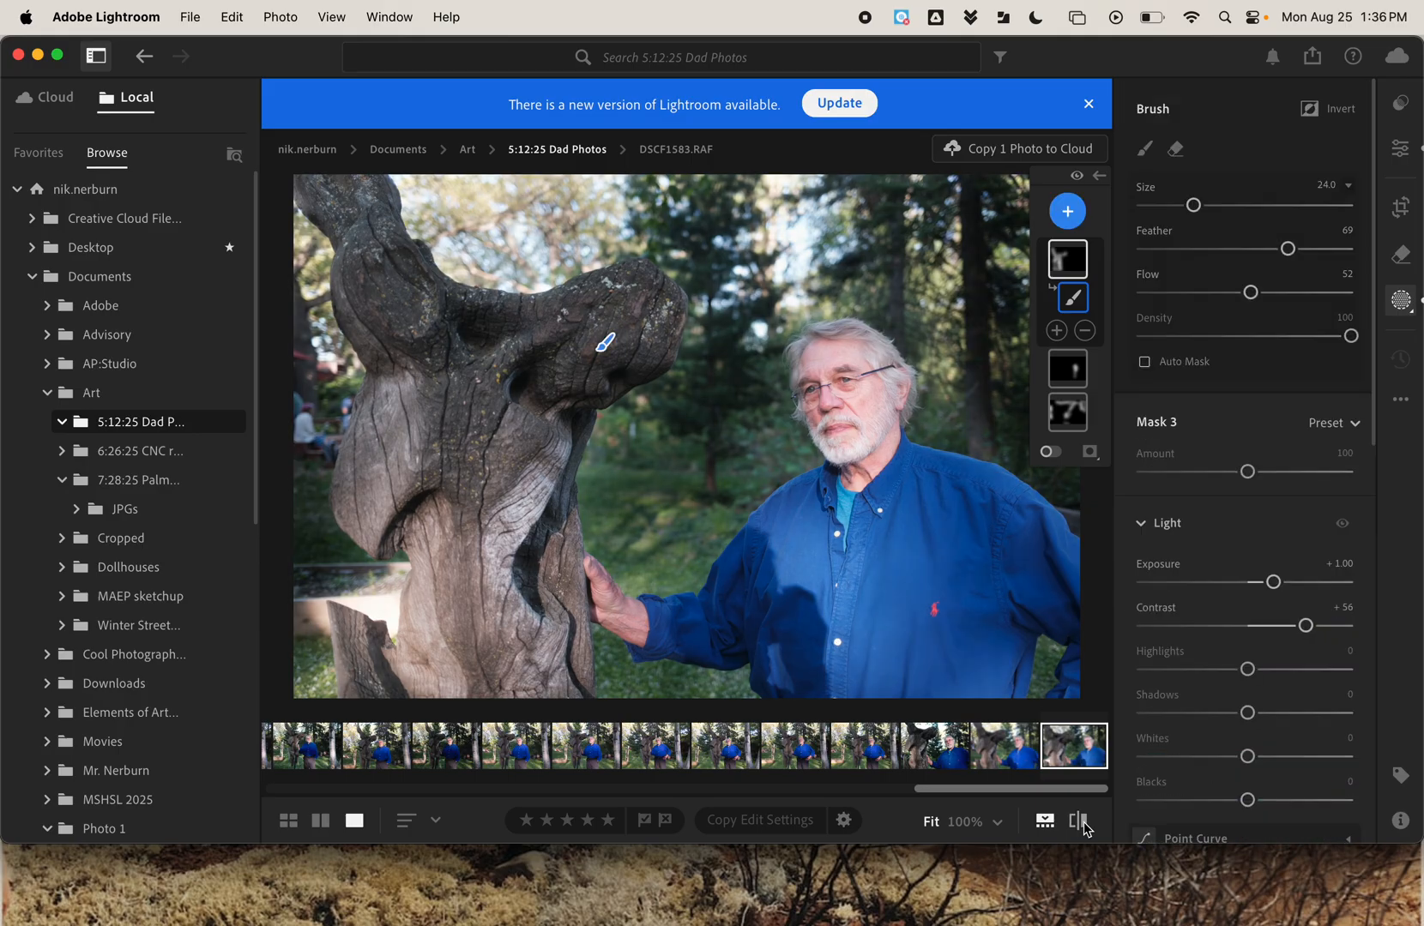